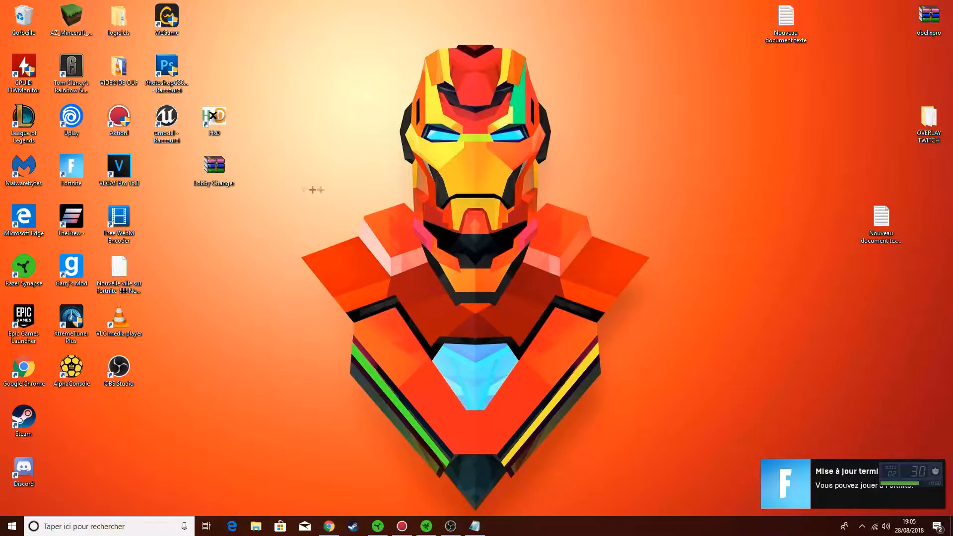
Launch umodel and set its game files path to C:\Program Files\Epic Games\Fortnite\FortniteGame\Content\Paks
{"action": "double_click", "coordinate": [161, 122]}
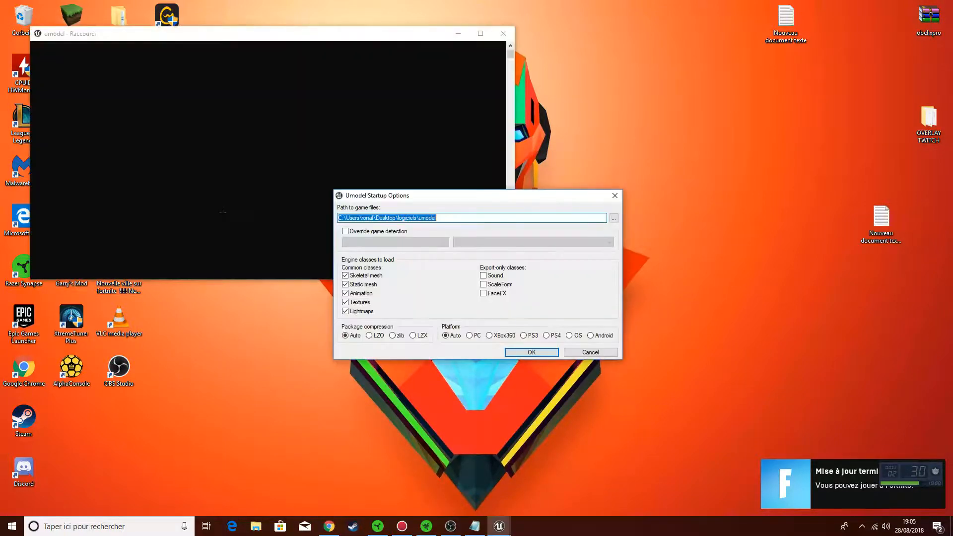
{"action": "left_click", "coordinate": [613, 219]}
{"action": "scroll", "coordinate": [428, 298], "scroll_direction": "down", "scroll_amount": 3}
{"action": "double_click", "coordinate": [446, 331]}
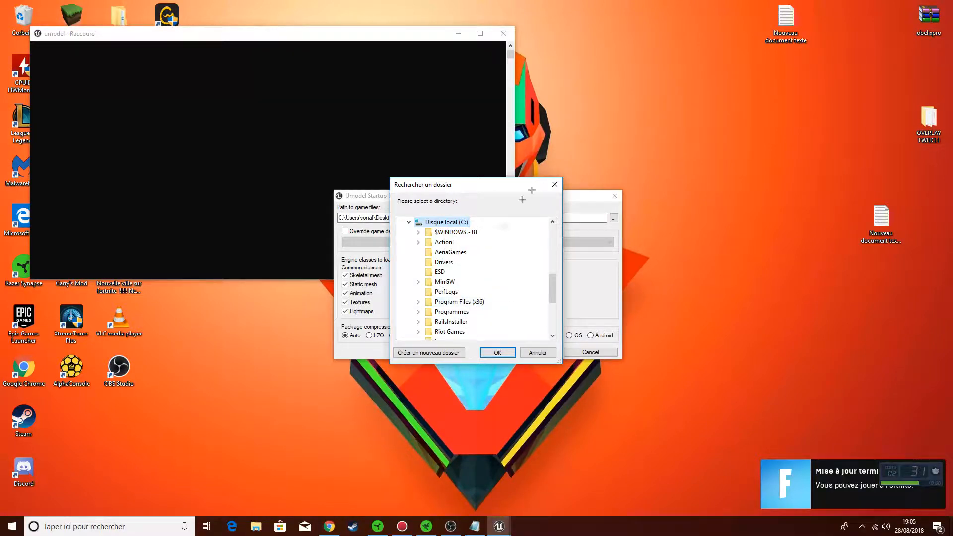
{"action": "left_click", "coordinate": [476, 311]}
{"action": "left_click", "coordinate": [459, 261]}
{"action": "left_click", "coordinate": [463, 271]}
{"action": "left_click", "coordinate": [478, 292]}
{"action": "left_click", "coordinate": [479, 311]}
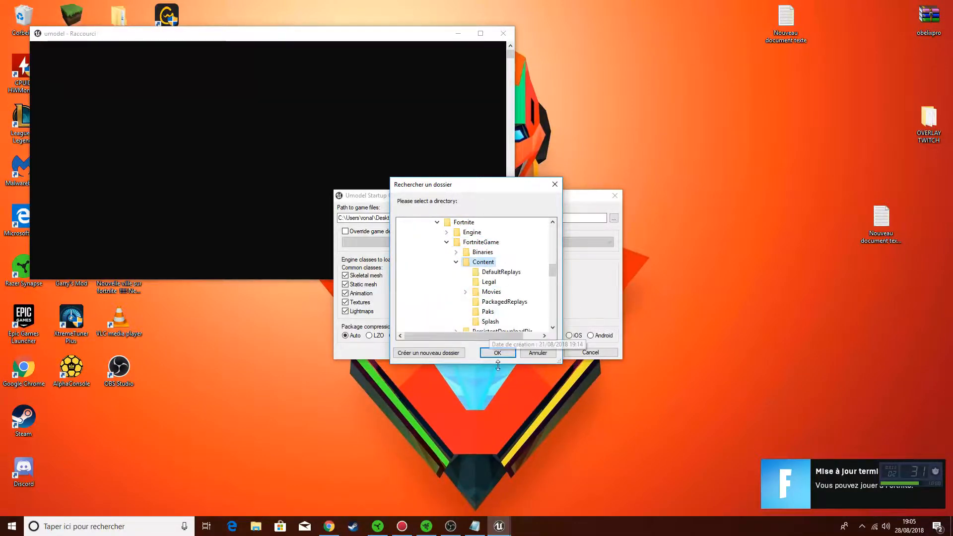
{"action": "left_click", "coordinate": [488, 311]}
{"action": "left_click", "coordinate": [497, 352]}
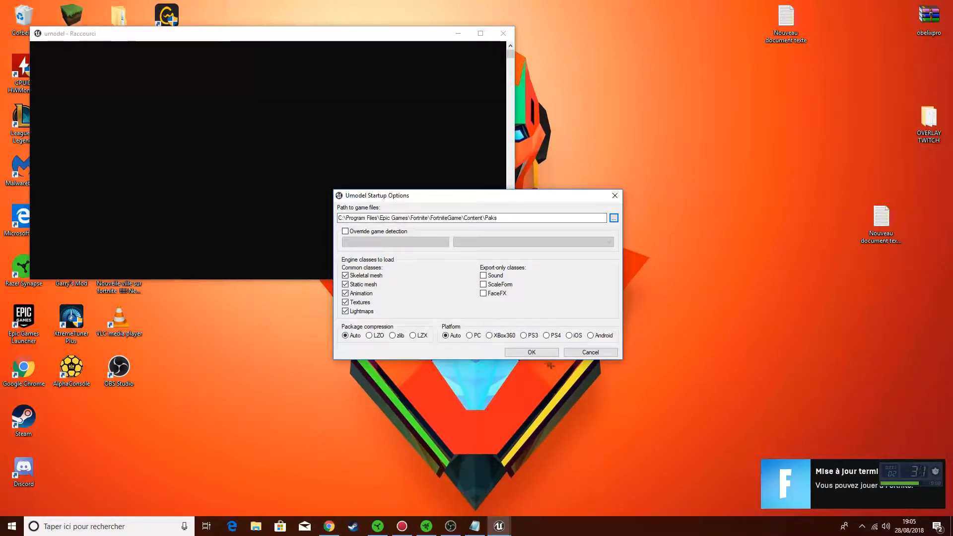
Accept the startup options and paste the encryption key to load the Fortnite game packages
{"action": "left_click", "coordinate": [531, 352]}
{"action": "key", "text": "ctrl+v"}
{"action": "left_click", "coordinate": [498, 298]}
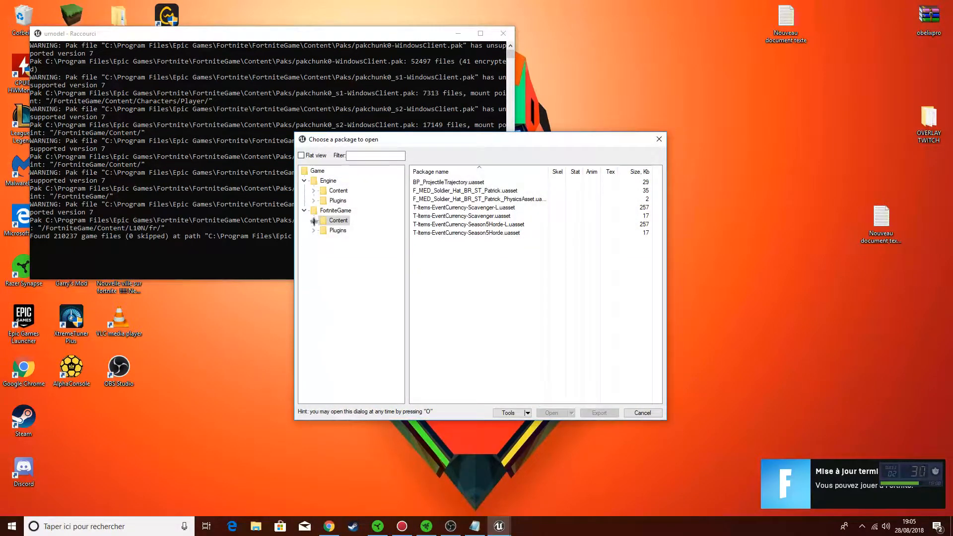
Expand the package tree to FortniteGame/Content/Characters/Player/Male/Medium/Heads
{"action": "left_click", "coordinate": [314, 223]}
{"action": "scroll", "coordinate": [393, 311], "scroll_direction": "down", "scroll_amount": 6}
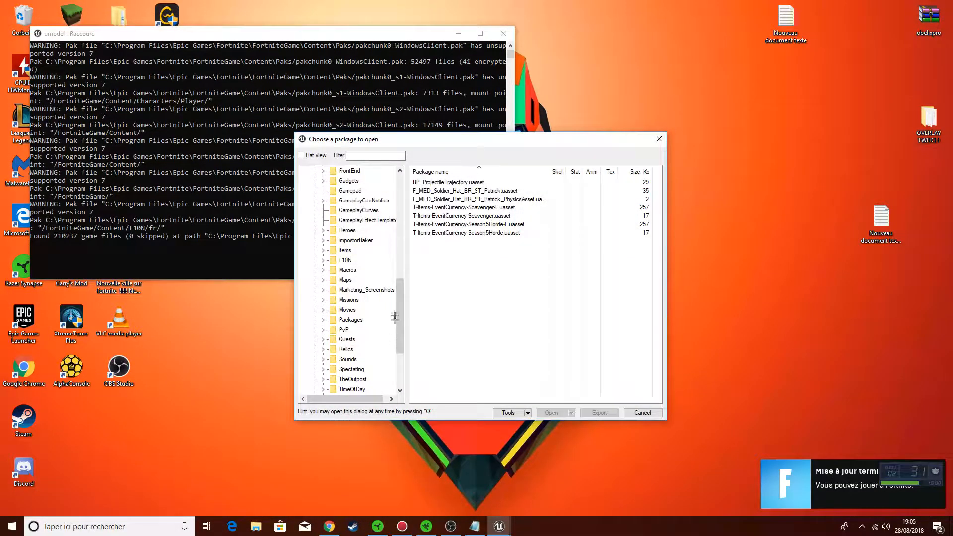
{"action": "scroll", "coordinate": [393, 322], "scroll_direction": "up", "scroll_amount": 6}
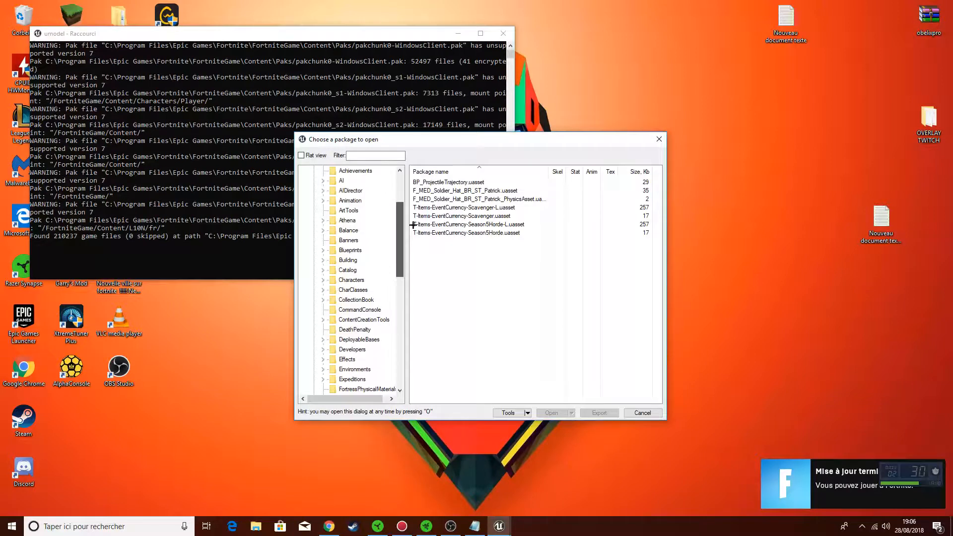
{"action": "left_click", "coordinate": [327, 280]}
{"action": "scroll", "coordinate": [382, 355], "scroll_direction": "down", "scroll_amount": 2}
{"action": "left_click", "coordinate": [332, 319]}
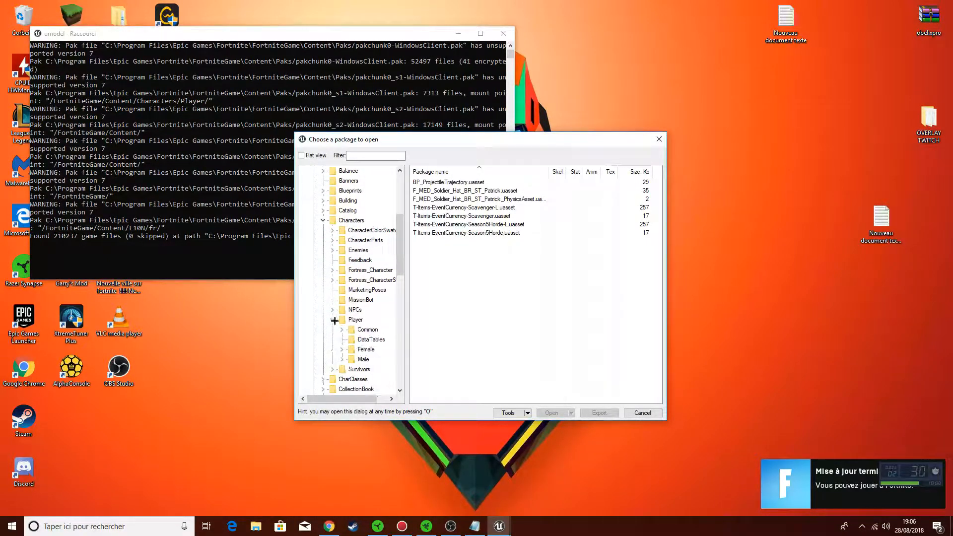
{"action": "left_click", "coordinate": [342, 359]}
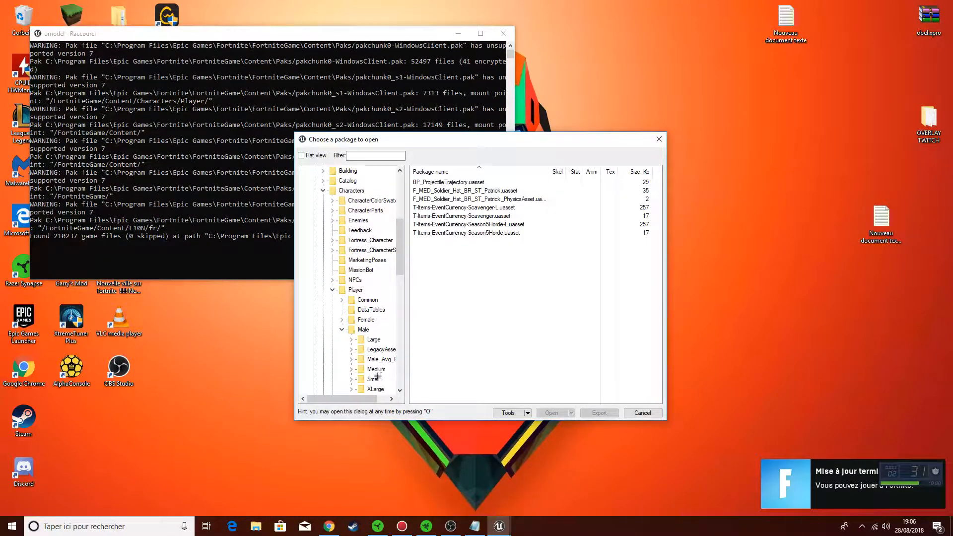
{"action": "left_click", "coordinate": [351, 369]}
{"action": "scroll", "coordinate": [387, 328], "scroll_direction": "down", "scroll_amount": 5}
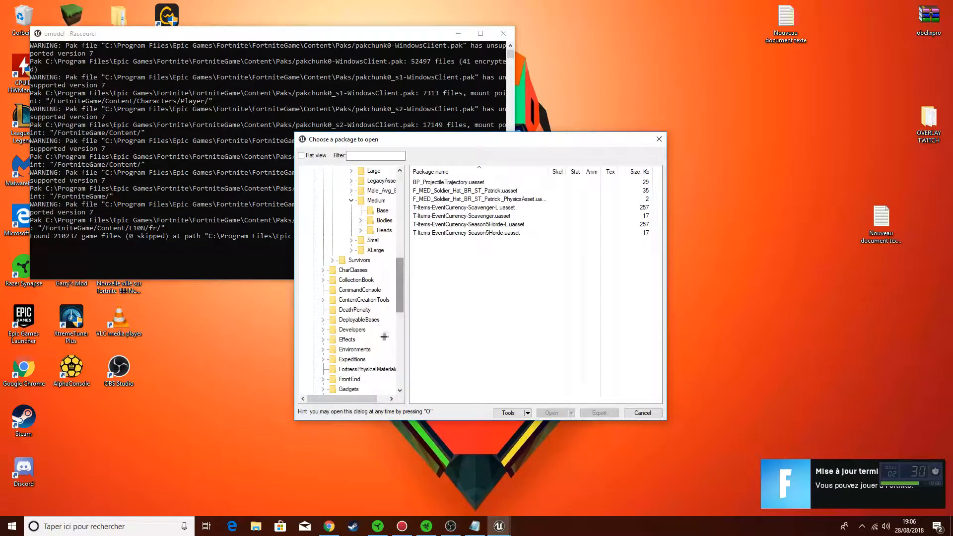
{"action": "left_click", "coordinate": [362, 230]}
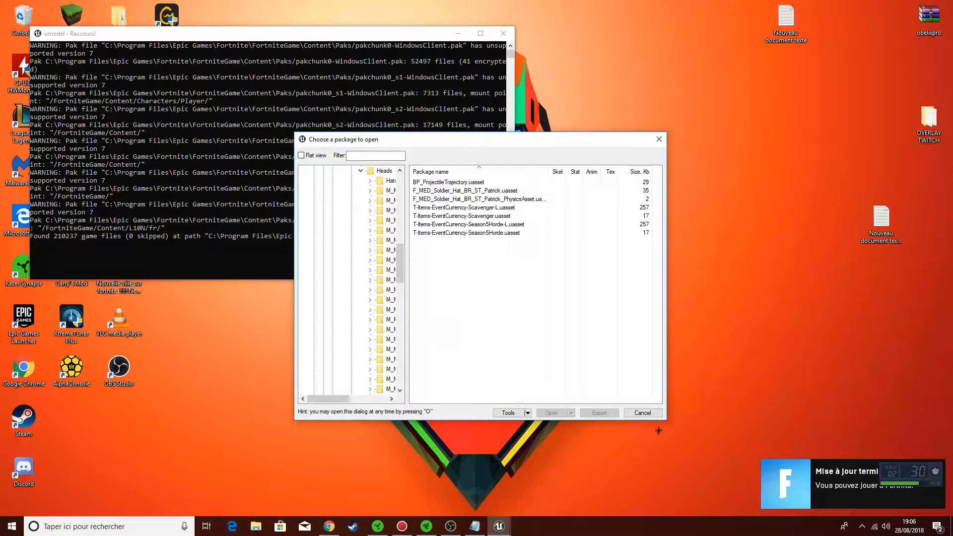
Widen the package chooser to the full screen width and look through the folders under Heads
{"action": "left_click_drag", "start_coordinate": [667, 418], "coordinate": [949, 465]}
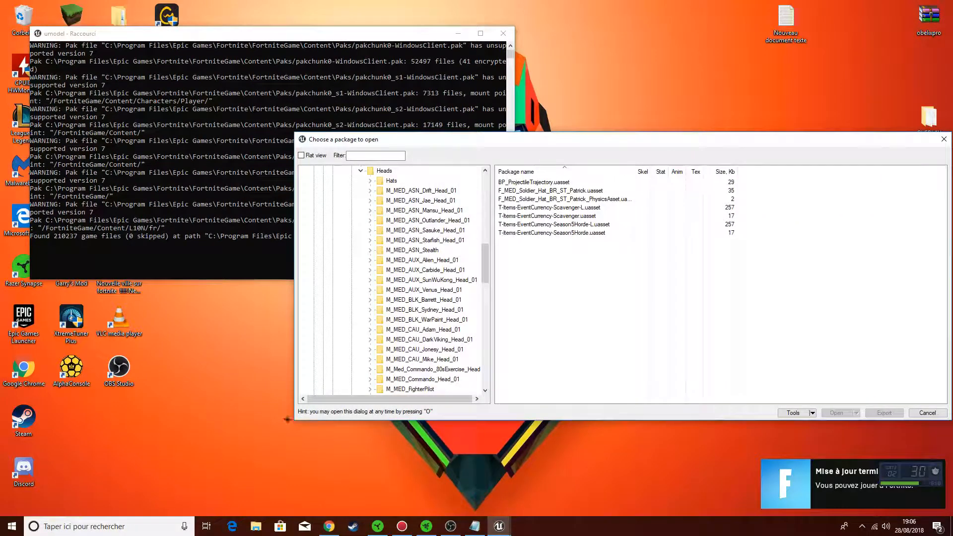
{"action": "left_click_drag", "start_coordinate": [295, 409], "coordinate": [2, 410]}
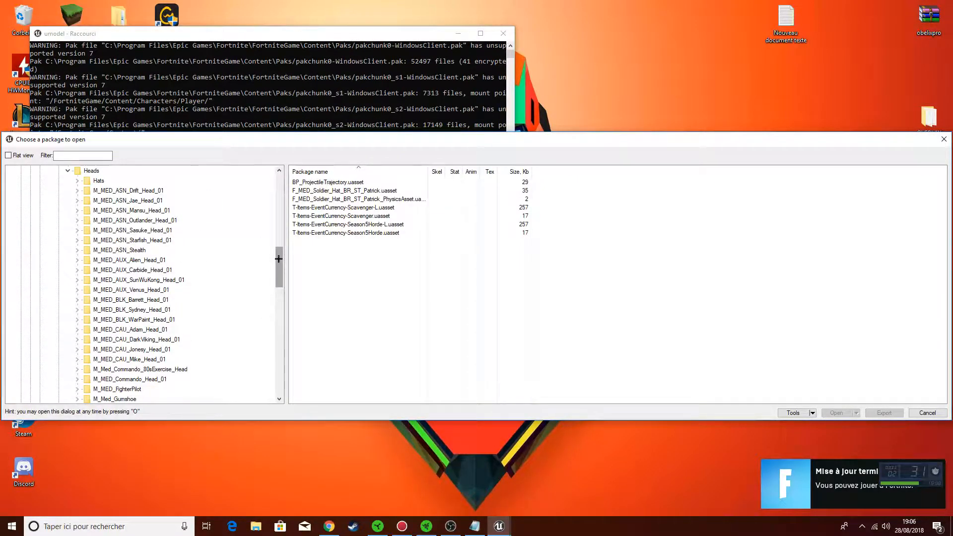
{"action": "left_click_drag", "start_coordinate": [278, 259], "coordinate": [279, 297]}
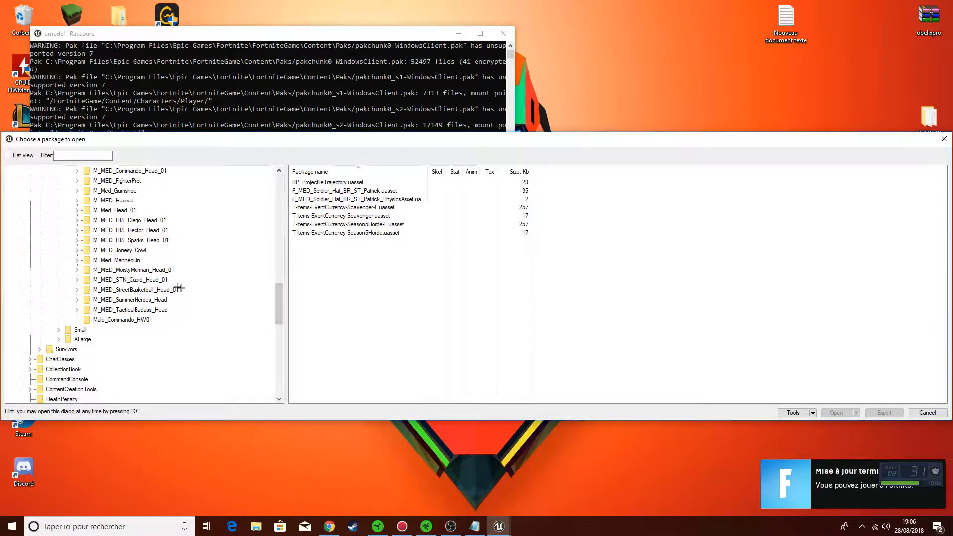
{"action": "left_click_drag", "start_coordinate": [283, 302], "coordinate": [278, 242]}
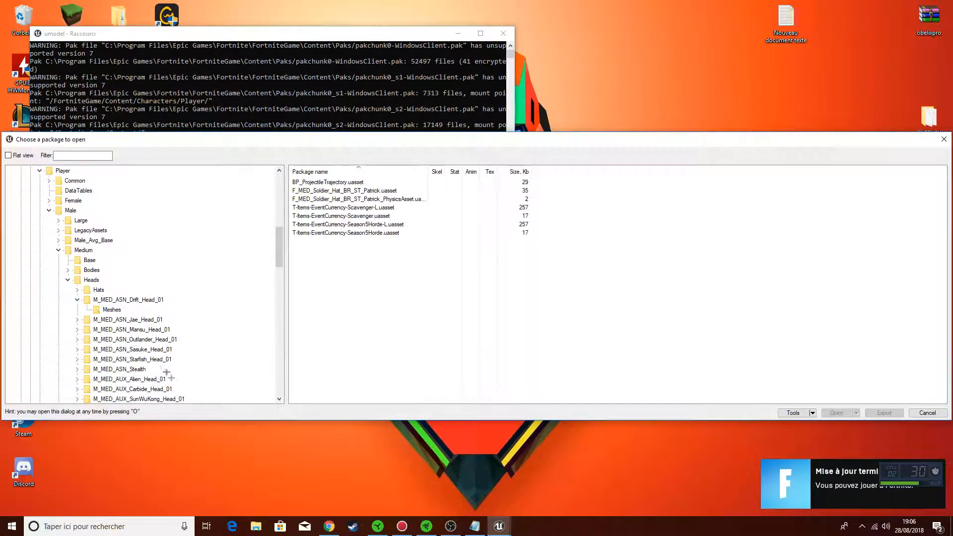
Open M_MED_ASN_Drift_Head_01.uasset from its Meshes folder, choosing the Unreal Engine 4 version, and rotate the head model
{"action": "left_click", "coordinate": [78, 300]}
{"action": "left_click", "coordinate": [365, 183]}
{"action": "double_click", "coordinate": [352, 183]}
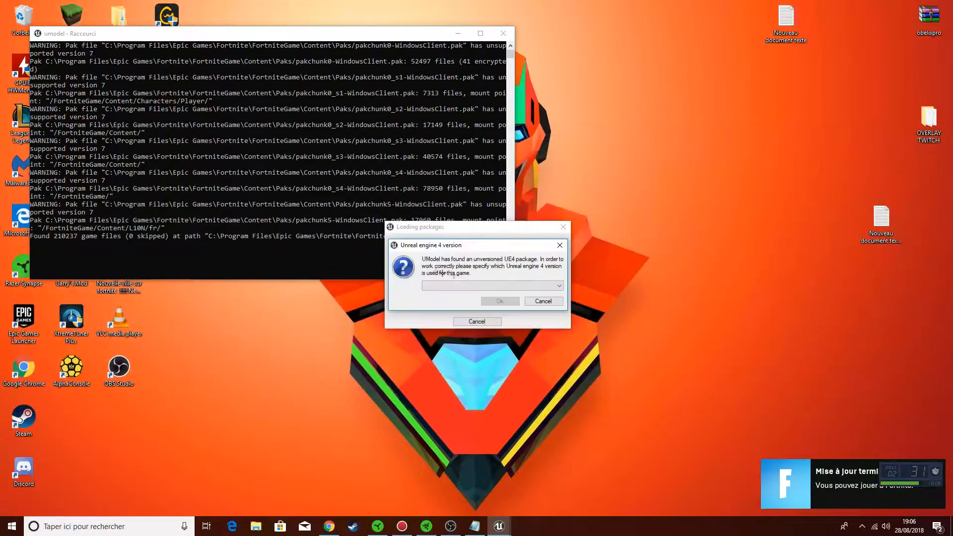
{"action": "left_click", "coordinate": [497, 288]}
{"action": "left_click", "coordinate": [471, 334]}
{"action": "left_click", "coordinate": [500, 300]}
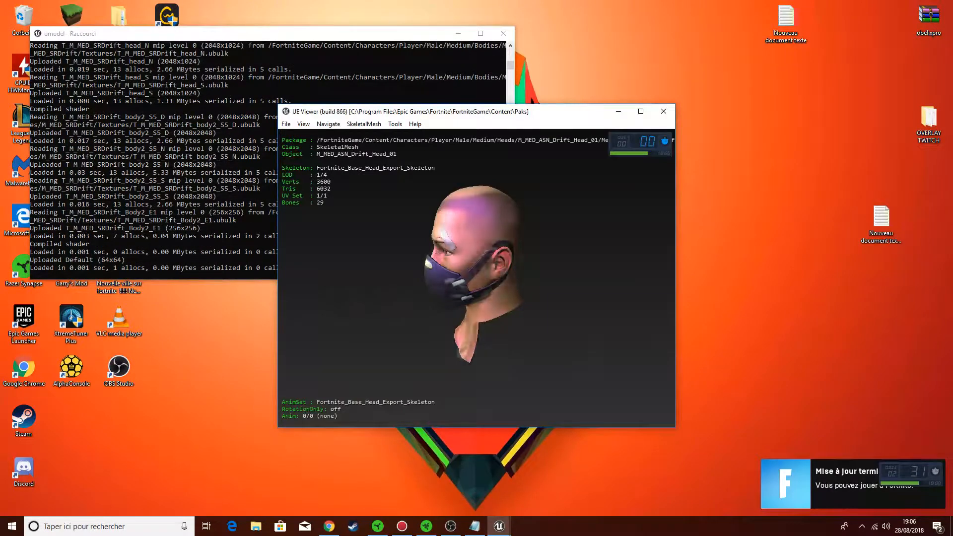
{"action": "left_click_drag", "start_coordinate": [500, 300], "coordinate": [518, 315]}
Switch to the Notepad notes and examine the names and hex codes for M_MED_ASN_Drift_Head_01 and M_MED_AUX_Alien_Head_01
{"action": "left_click", "coordinate": [474, 525]}
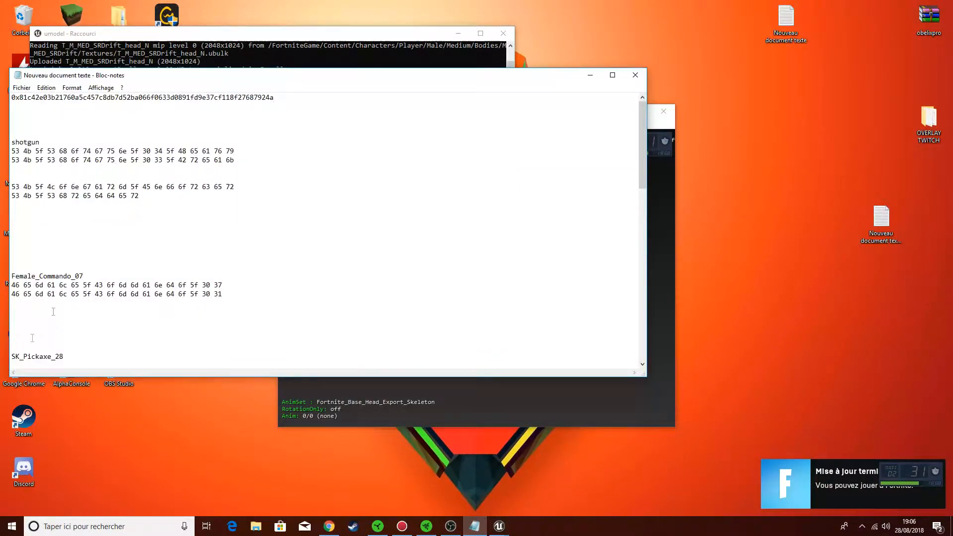
{"action": "scroll", "coordinate": [81, 279], "scroll_direction": "down", "scroll_amount": 15}
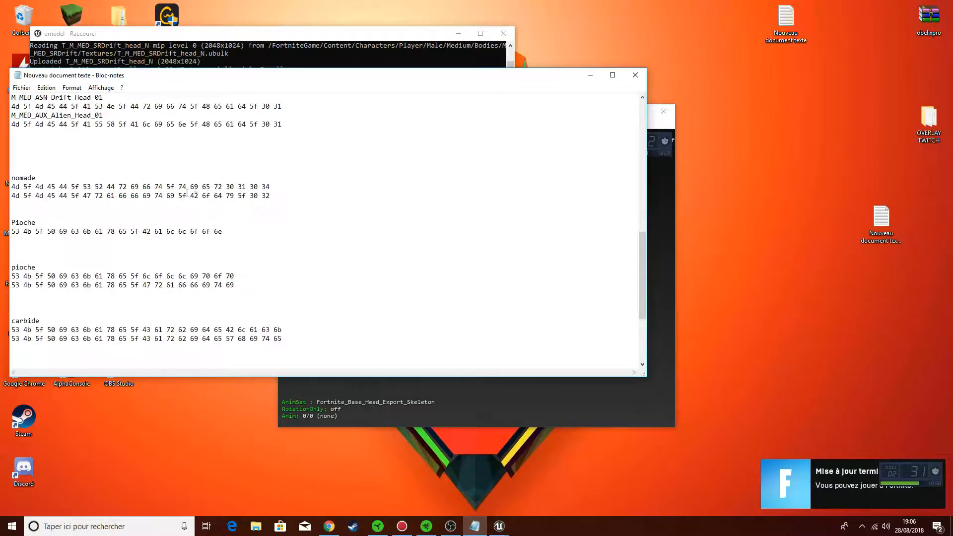
{"action": "scroll", "coordinate": [199, 187], "scroll_direction": "down", "scroll_amount": 5}
{"action": "scroll", "coordinate": [189, 240], "scroll_direction": "up", "scroll_amount": 10}
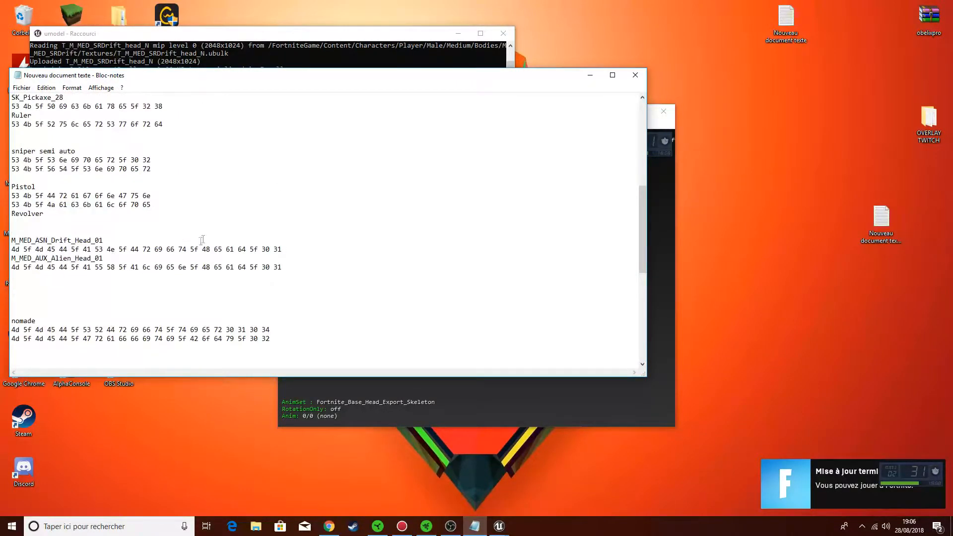
{"action": "left_click_drag", "start_coordinate": [130, 243], "coordinate": [2, 244]}
{"action": "left_click_drag", "start_coordinate": [117, 258], "coordinate": [7, 258]}
{"action": "left_click", "coordinate": [218, 289]}
{"action": "left_click_drag", "start_coordinate": [275, 267], "coordinate": [10, 240]}
{"action": "left_click", "coordinate": [317, 259]}
{"action": "left_click", "coordinate": [590, 75]}
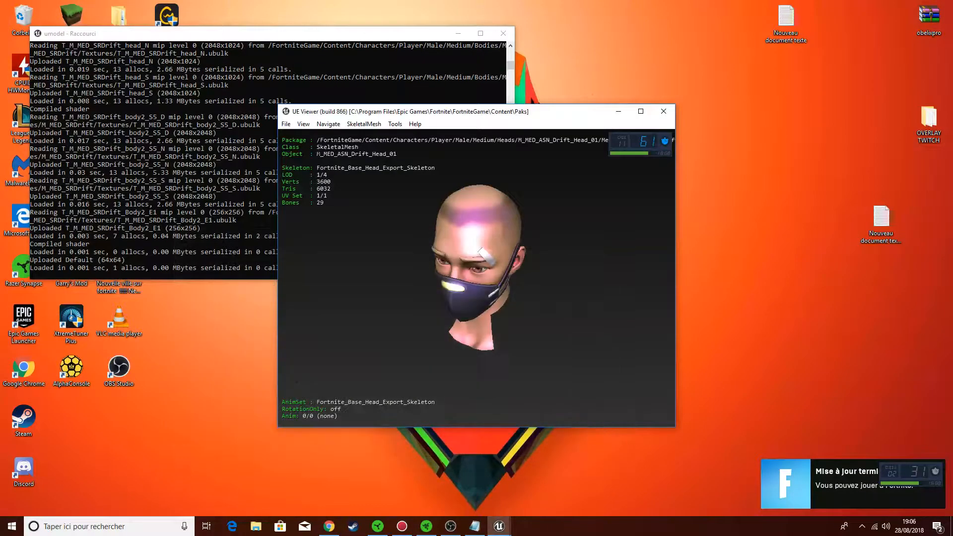
Open the M_MED_AUX_Alien_Head_01.uasset mesh from the Heads folder and inspect the model from several angles
{"action": "left_click", "coordinate": [286, 124]}
{"action": "left_click", "coordinate": [304, 134]}
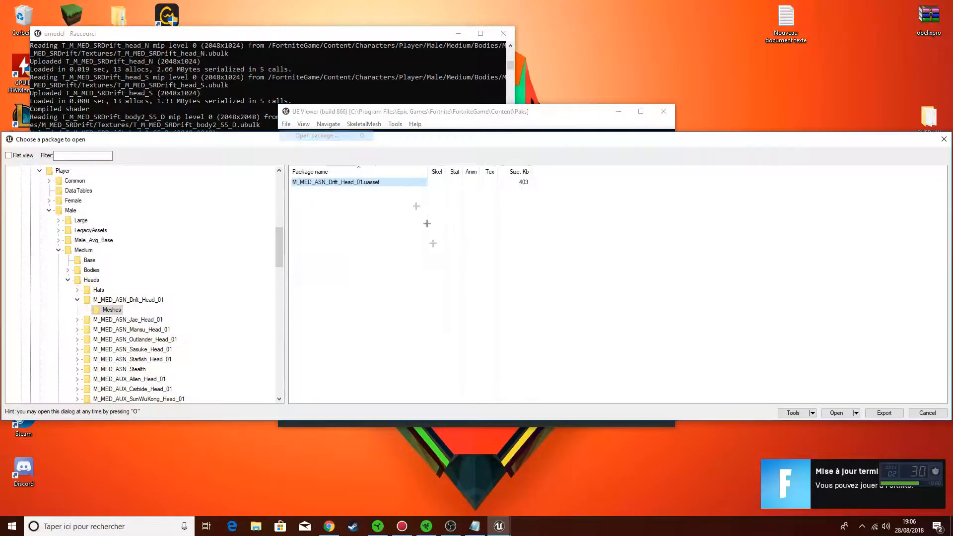
{"action": "left_click", "coordinate": [78, 300]}
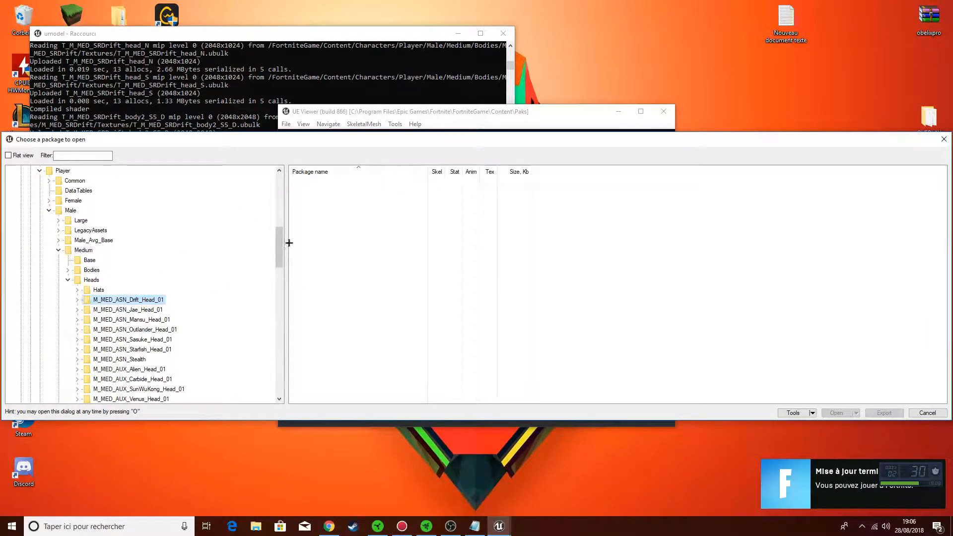
{"action": "scroll", "coordinate": [169, 268], "scroll_direction": "down", "scroll_amount": 6}
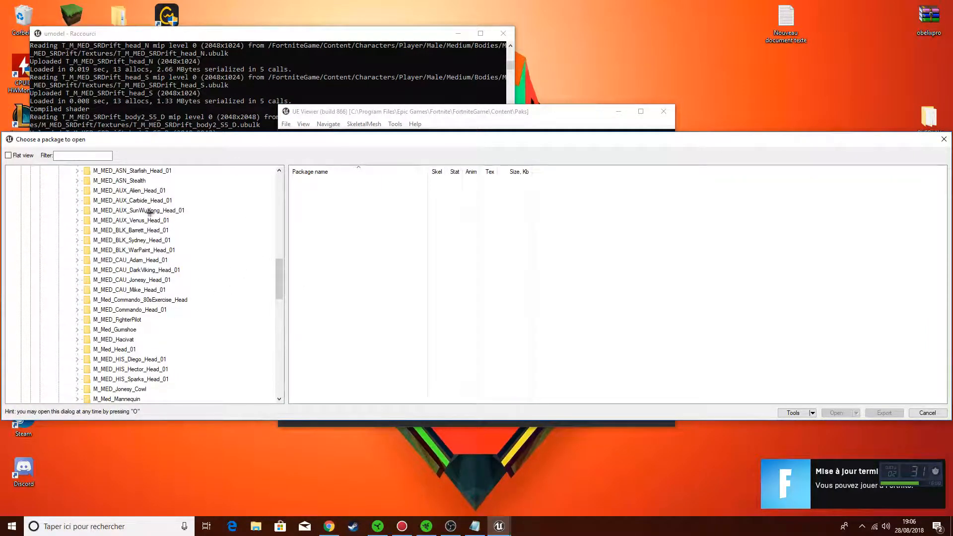
{"action": "left_click", "coordinate": [77, 191]}
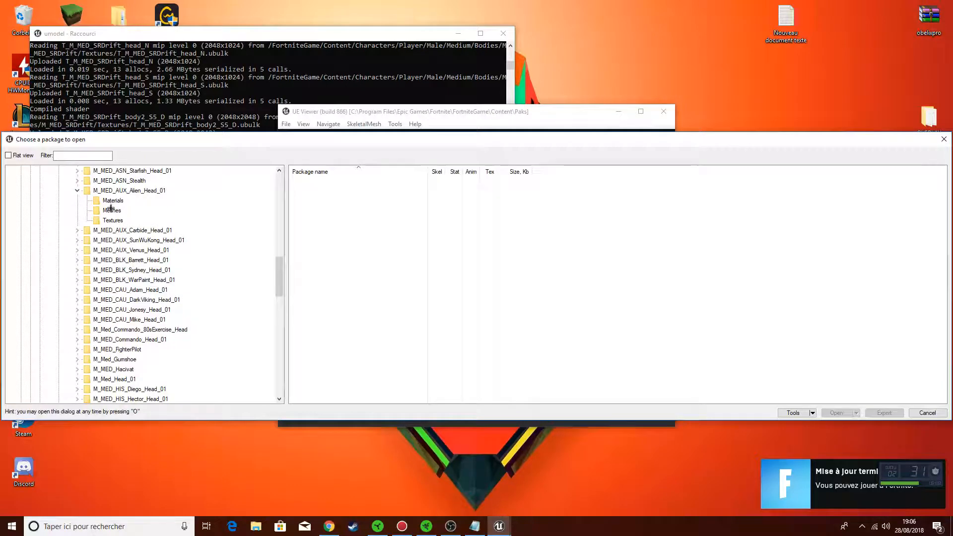
{"action": "left_click", "coordinate": [111, 210]}
{"action": "double_click", "coordinate": [343, 182]}
{"action": "left_click_drag", "start_coordinate": [444, 227], "coordinate": [438, 181]}
{"action": "scroll", "coordinate": [444, 228], "scroll_direction": "up", "scroll_amount": 5}
{"action": "left_click_drag", "start_coordinate": [444, 227], "coordinate": [447, 268]}
{"action": "right_click_drag", "start_coordinate": [446, 268], "coordinate": [447, 337]}
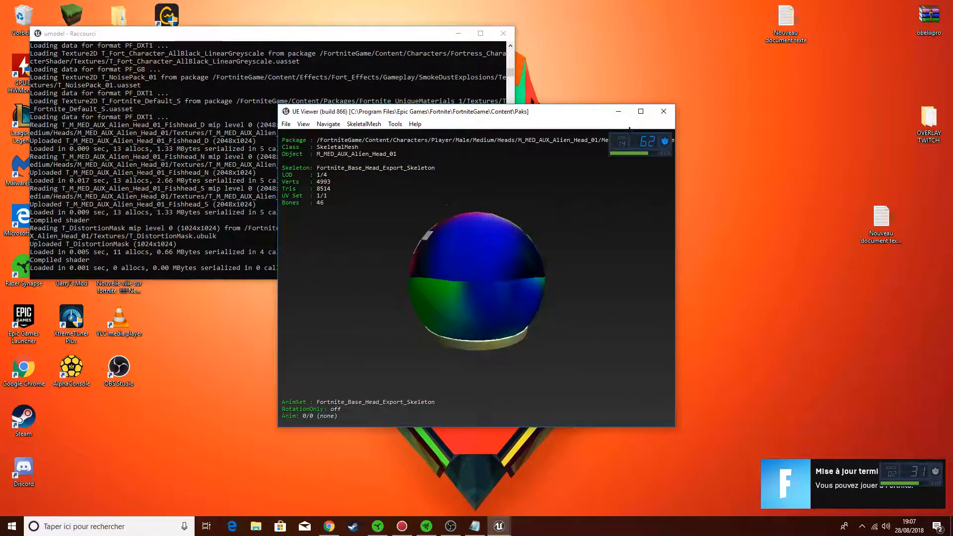
Check the hex code of M_MED_AUX_Alien_Head_01 in the Notepad notes, then minimize them
{"action": "left_click", "coordinate": [474, 526]}
{"action": "left_click_drag", "start_coordinate": [11, 266], "coordinate": [284, 270]}
{"action": "left_click", "coordinate": [361, 294]}
{"action": "left_click", "coordinate": [590, 75]}
Open T_DistortionMask.uasset from the alien head's Textures folder and view it
{"action": "key", "text": "o"}
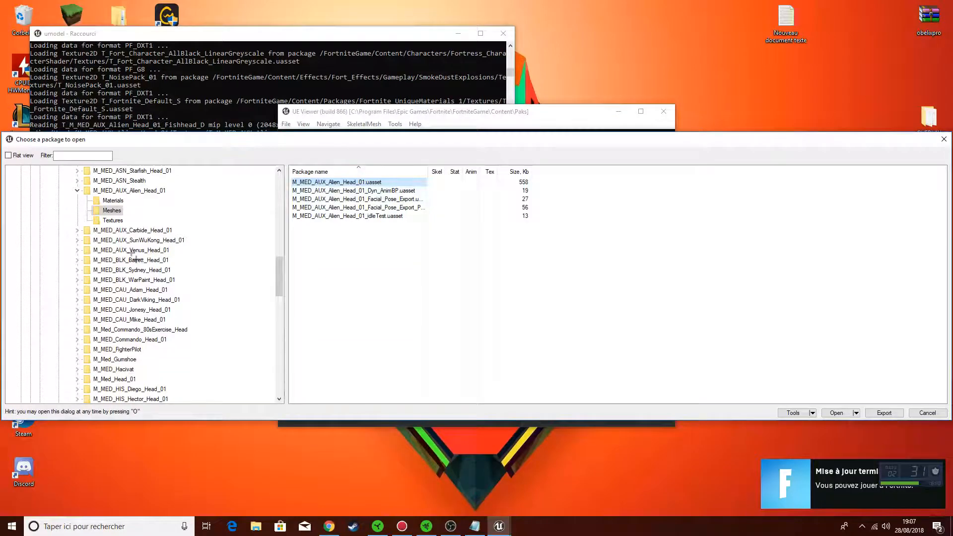
{"action": "left_click", "coordinate": [113, 220]}
{"action": "double_click", "coordinate": [328, 182]}
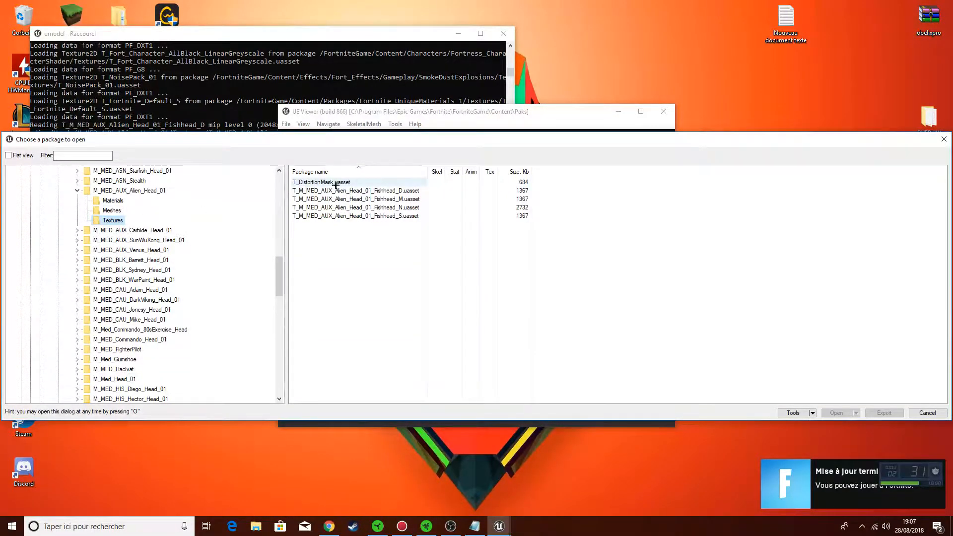
{"action": "left_click_drag", "start_coordinate": [380, 152], "coordinate": [293, 144]}
Open the T_M_MED_AUX_Alien_Head_01_Fishhead_D.uasset texture and view it
{"action": "left_click", "coordinate": [285, 124]}
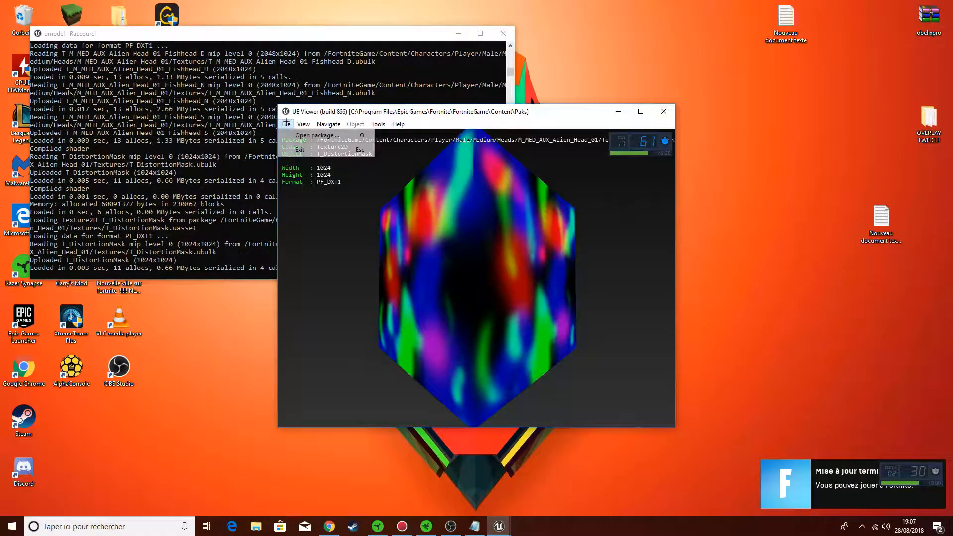
{"action": "left_click", "coordinate": [301, 136]}
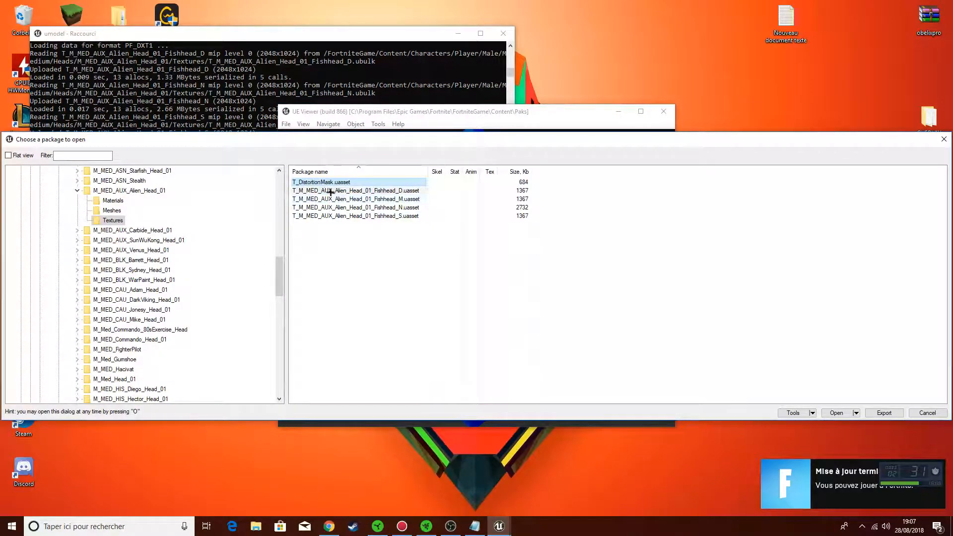
{"action": "double_click", "coordinate": [365, 190]}
{"action": "left_click_drag", "start_coordinate": [365, 189], "coordinate": [327, 188]}
Dismiss the package chooser without opening another package and close UE Viewer
{"action": "left_click", "coordinate": [285, 124]}
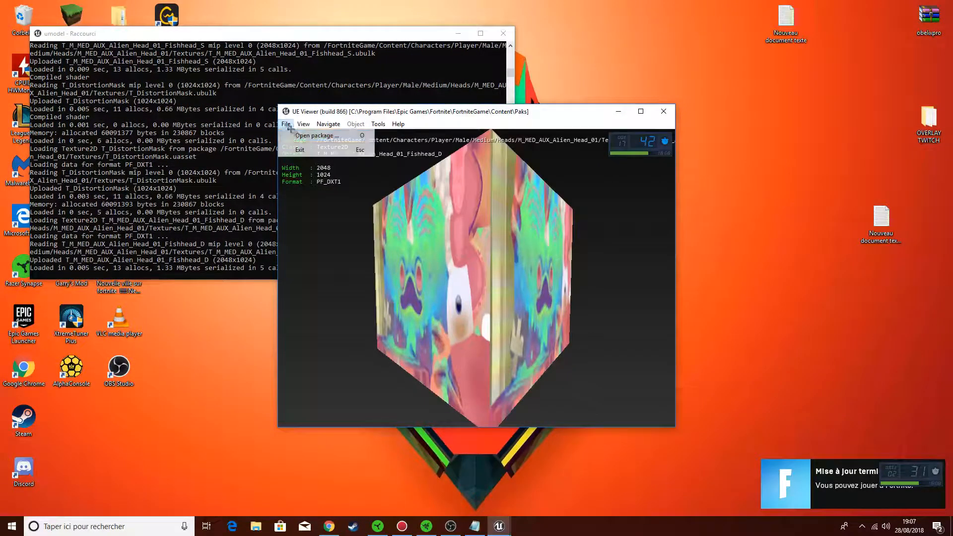
{"action": "left_click", "coordinate": [301, 135]}
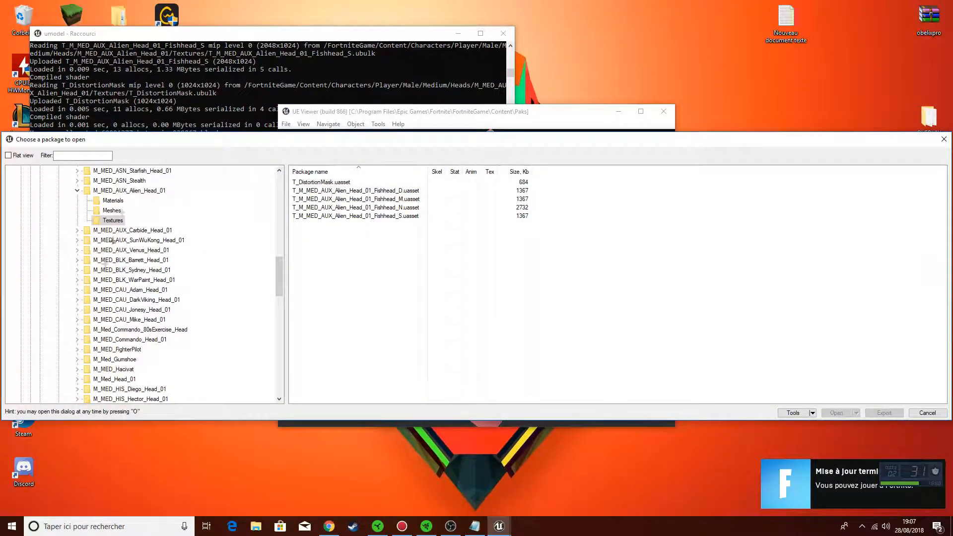
{"action": "key", "text": "Escape"}
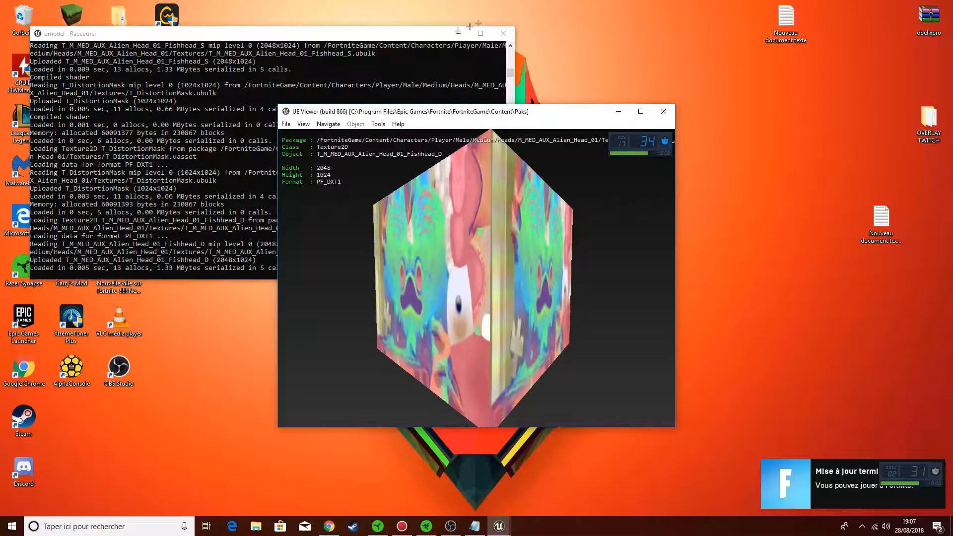
{"action": "left_click", "coordinate": [663, 111]}
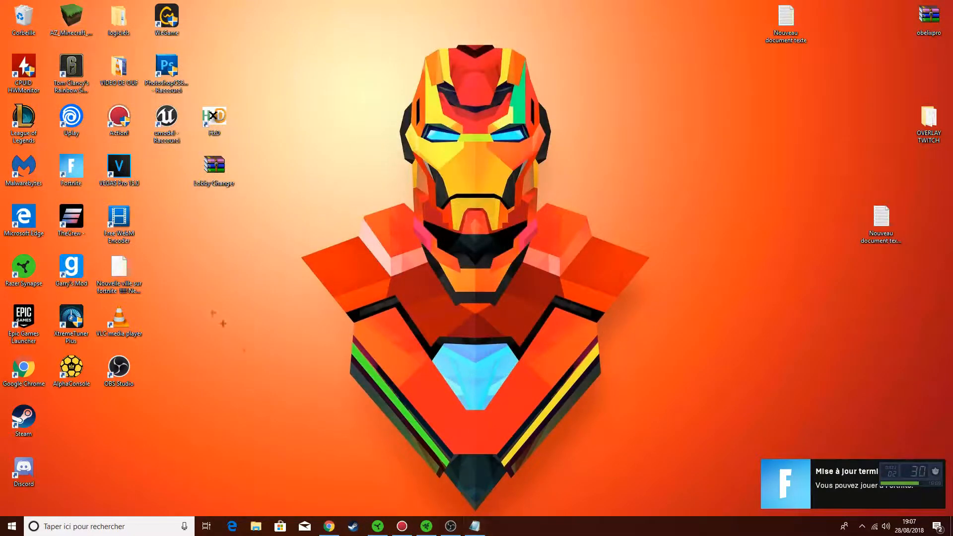
Open pakchunk0-WindowsClient.pak in HxD and bring up the Replace dialog
{"action": "double_click", "coordinate": [215, 117]}
{"action": "left_click", "coordinate": [122, 94]}
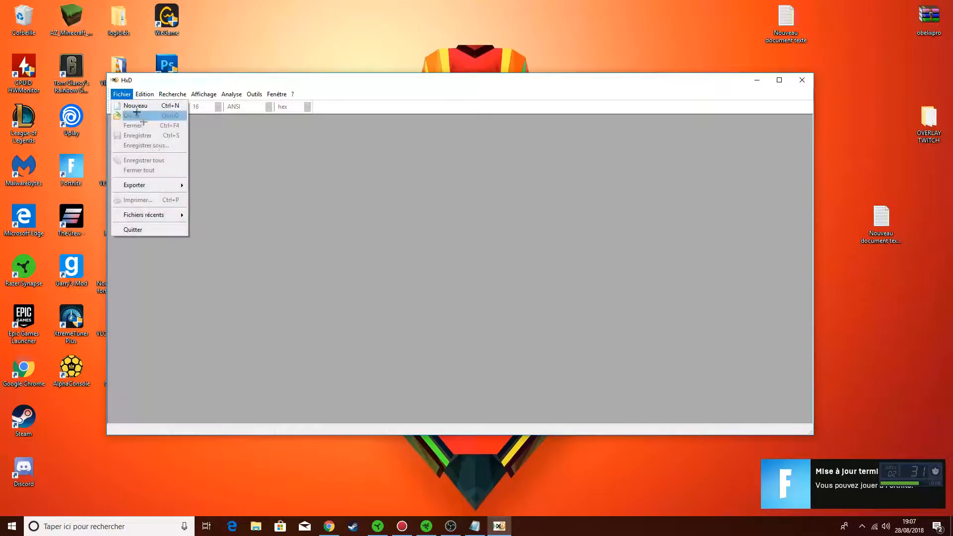
{"action": "left_click", "coordinate": [129, 115]}
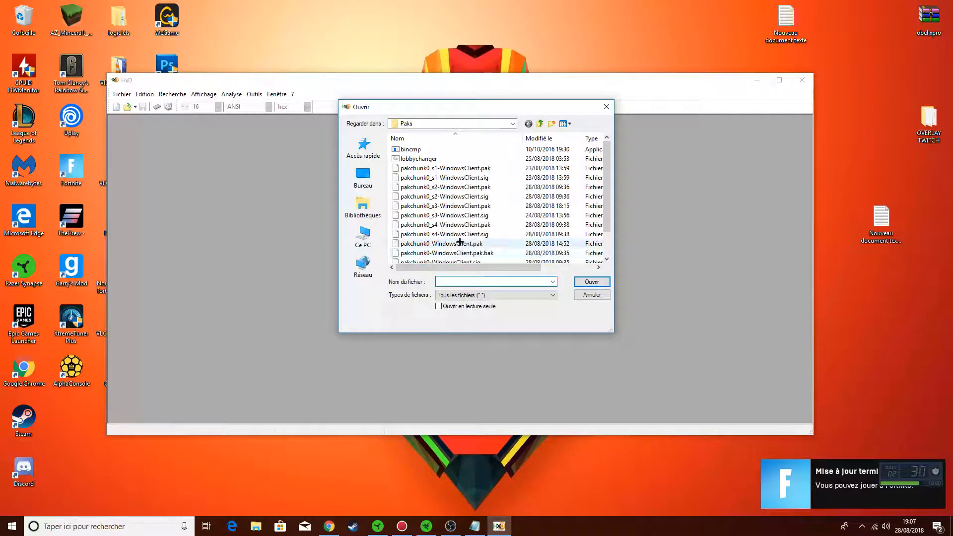
{"action": "double_click", "coordinate": [457, 240]}
{"action": "left_click", "coordinate": [181, 94]}
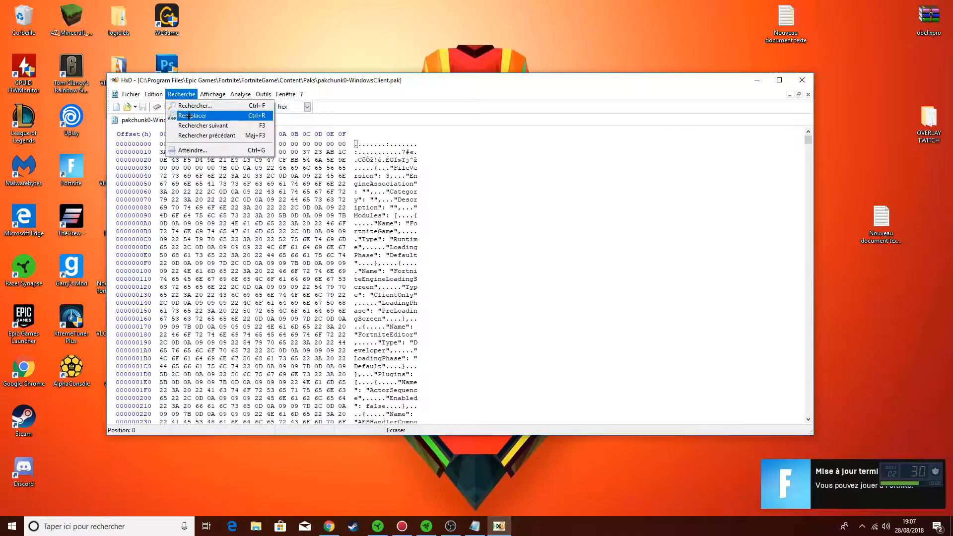
{"action": "left_click", "coordinate": [191, 141]}
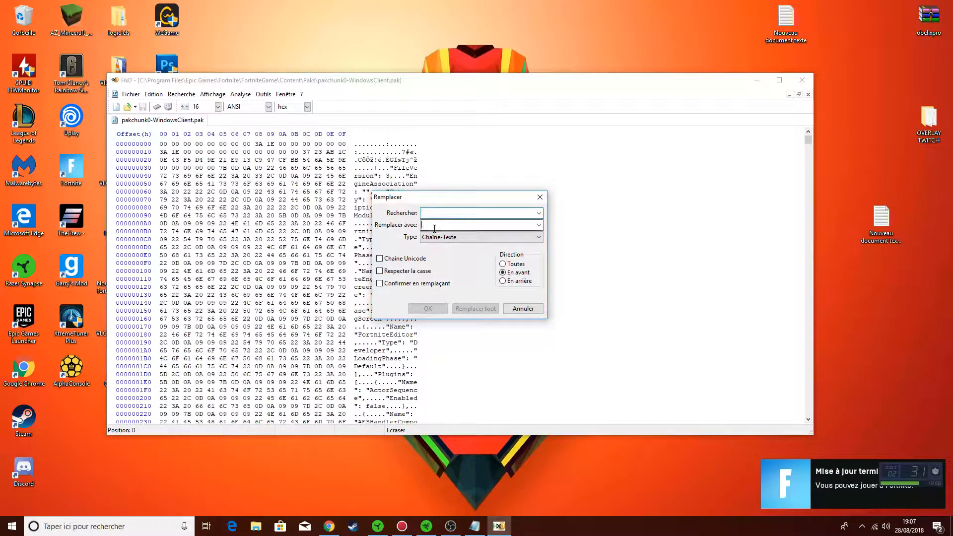
Try to copy the M_MED_ASN_Drift_Head_01 hex code from the Notepad notes into HxD's search field
{"action": "left_click", "coordinate": [474, 526]}
{"action": "left_click_drag", "start_coordinate": [11, 249], "coordinate": [301, 251]}
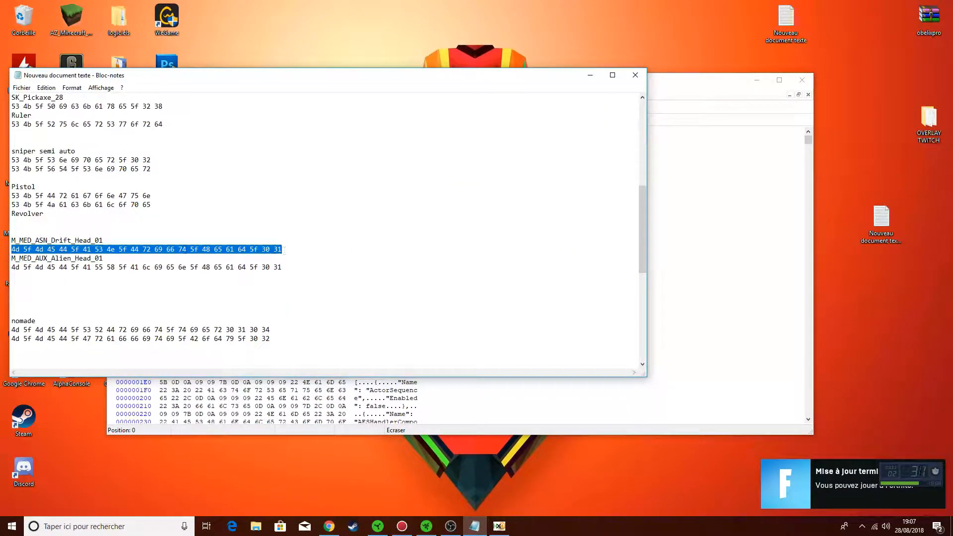
{"action": "right_click", "coordinate": [185, 248]}
{"action": "left_click", "coordinate": [214, 280]}
{"action": "left_click", "coordinate": [499, 526]}
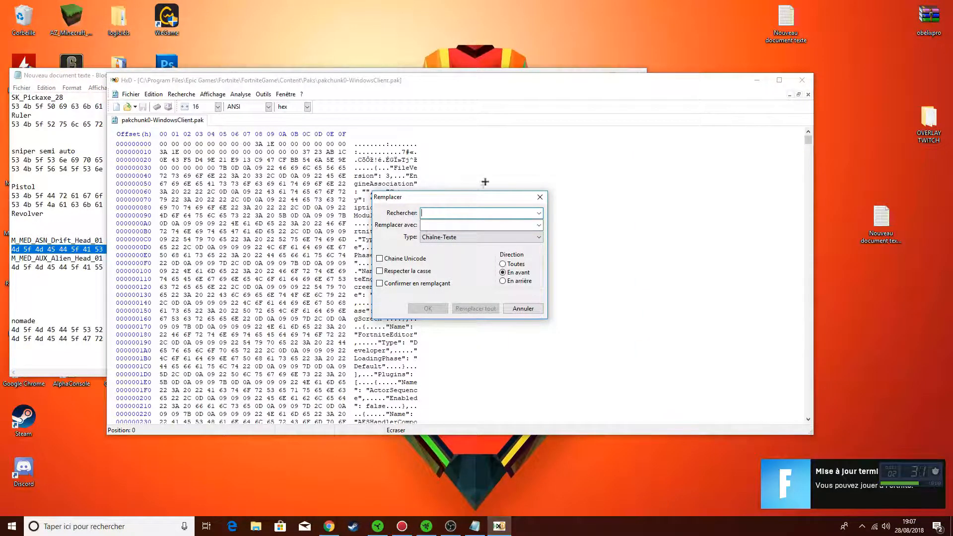
{"action": "left_click", "coordinate": [96, 80]}
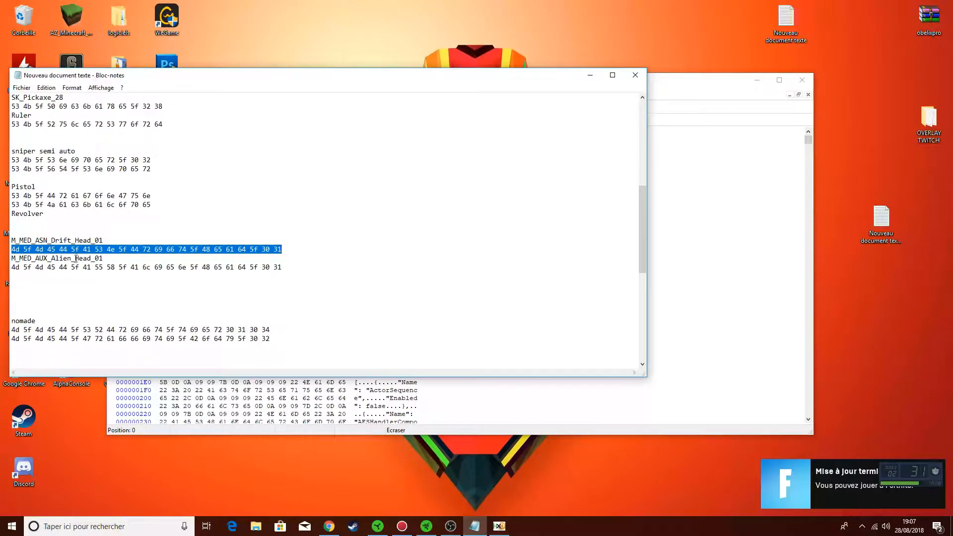
{"action": "left_click", "coordinate": [667, 154]}
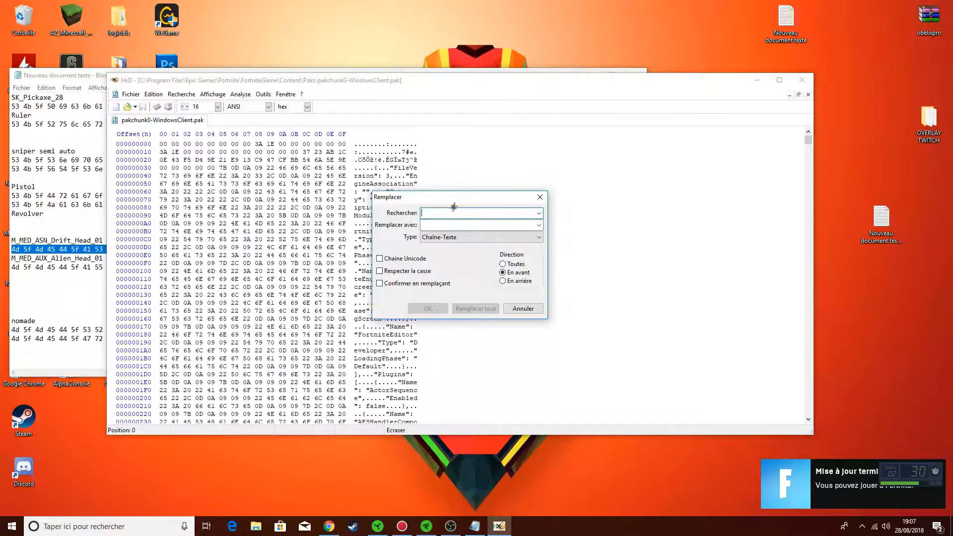
{"action": "type", "text": "v"}
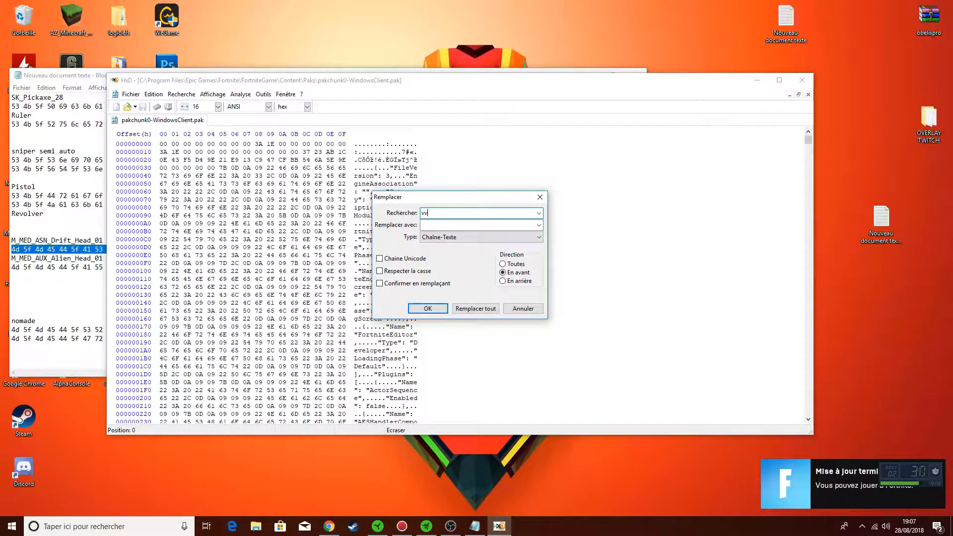
{"action": "key", "text": "BackSpace"}
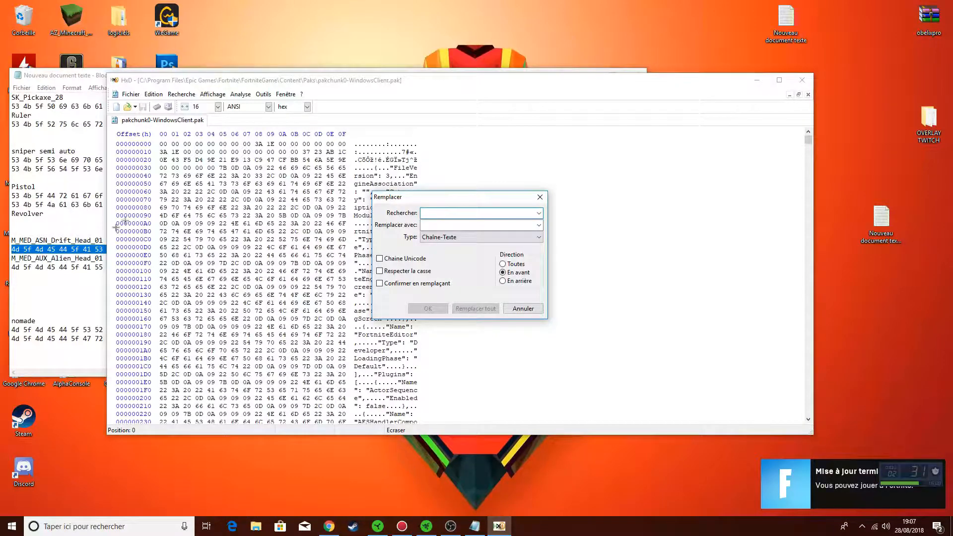
Copy the Drift head hex code again and retry pasting it as the search term in text-string mode
{"action": "right_click", "coordinate": [81, 253]}
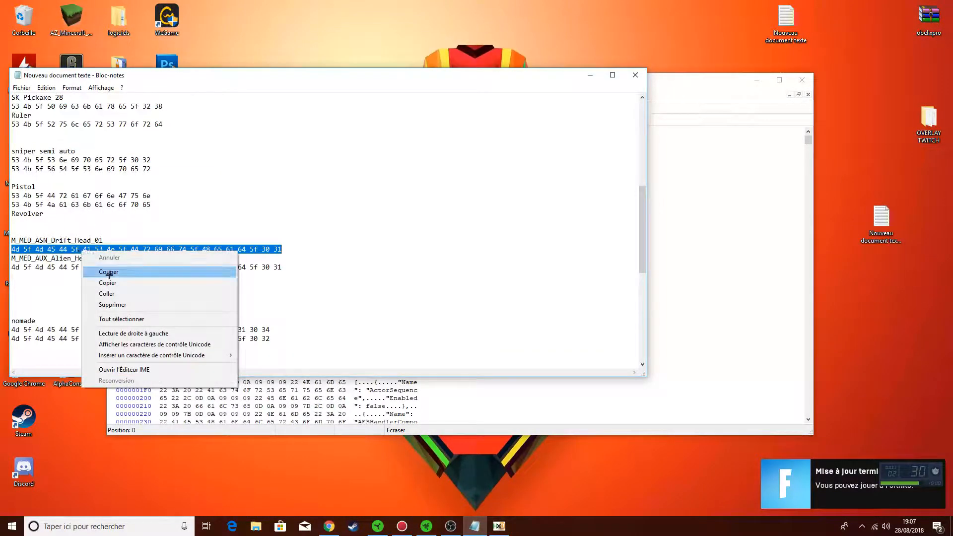
{"action": "left_click", "coordinate": [149, 284]}
{"action": "left_click", "coordinate": [669, 217]}
{"action": "right_click", "coordinate": [449, 215]}
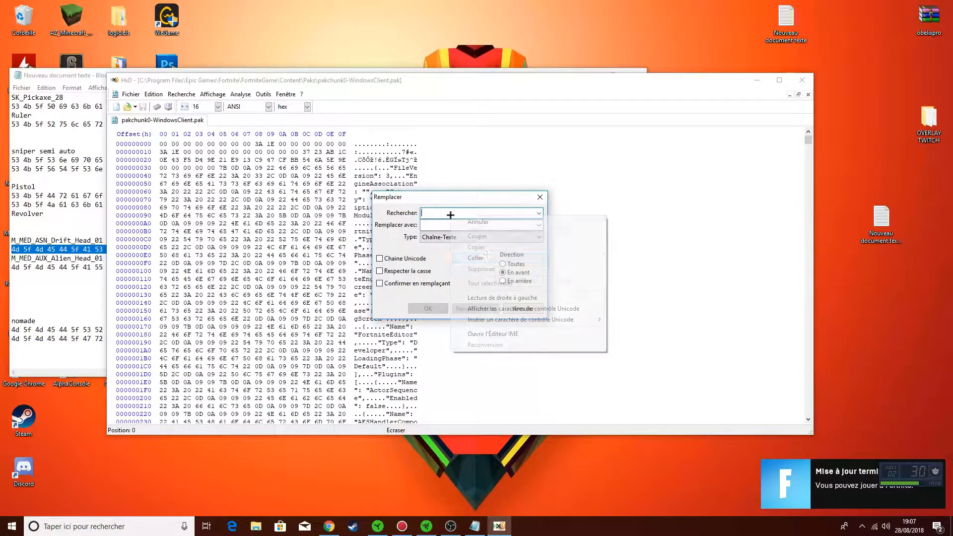
{"action": "left_click", "coordinate": [487, 260]}
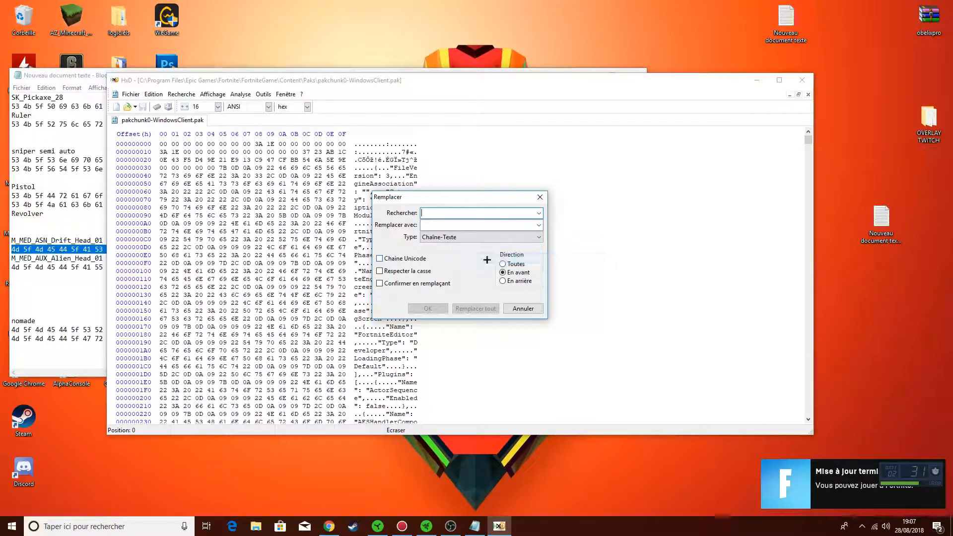
{"action": "right_click", "coordinate": [448, 212]}
{"action": "left_click", "coordinate": [484, 257]}
Configure the replacement for hexadecimal values (Valeurs hexadécimales) and search in all directions (Toutes)
{"action": "left_click", "coordinate": [503, 264]}
{"action": "left_click", "coordinate": [453, 237]}
{"action": "left_click", "coordinate": [450, 268]}
Try pasting the copied Drift head code as the hexadecimal search value, then close the Notepad notes
{"action": "left_click", "coordinate": [432, 214]}
{"action": "right_click", "coordinate": [432, 214]}
{"action": "left_click", "coordinate": [456, 254]}
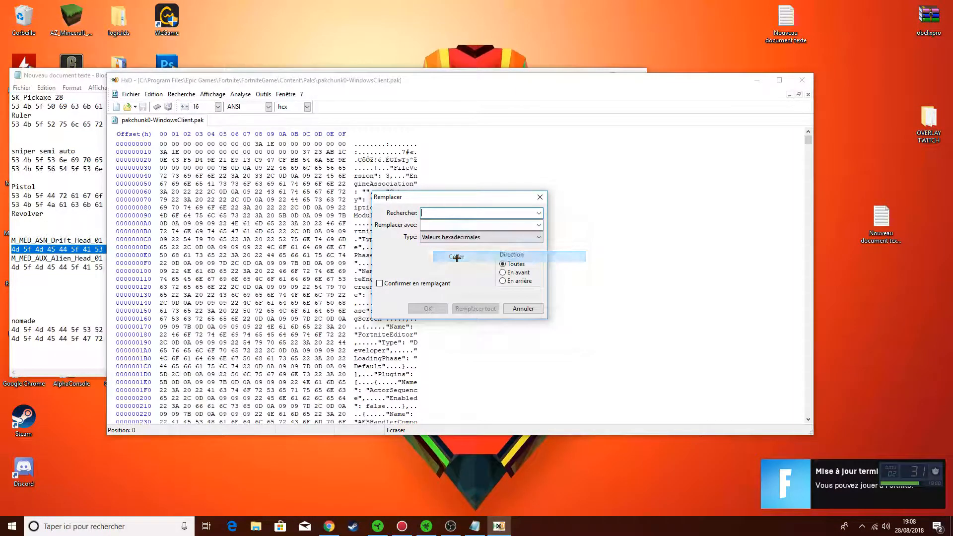
{"action": "left_click", "coordinate": [72, 215]}
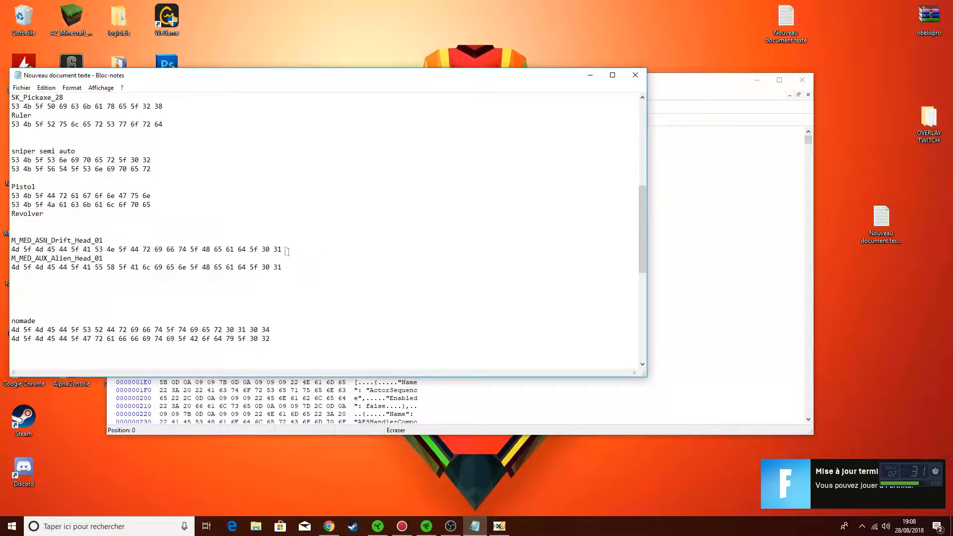
{"action": "left_click", "coordinate": [634, 74]}
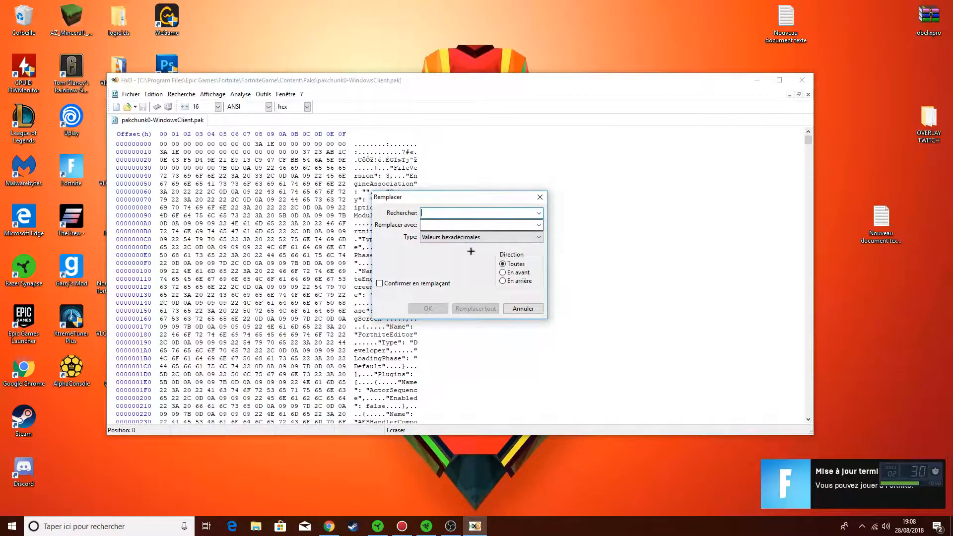
Reopen the text notes, copy the M_MED_ASN_Drift_Head_01 hex code and paste it as the value to search for in HxD
{"action": "double_click", "coordinate": [785, 20]}
{"action": "scroll", "coordinate": [166, 263], "scroll_direction": "down", "scroll_amount": 6}
{"action": "scroll", "coordinate": [165, 263], "scroll_direction": "down", "scroll_amount": 13}
{"action": "scroll", "coordinate": [164, 266], "scroll_direction": "up", "scroll_amount": 8}
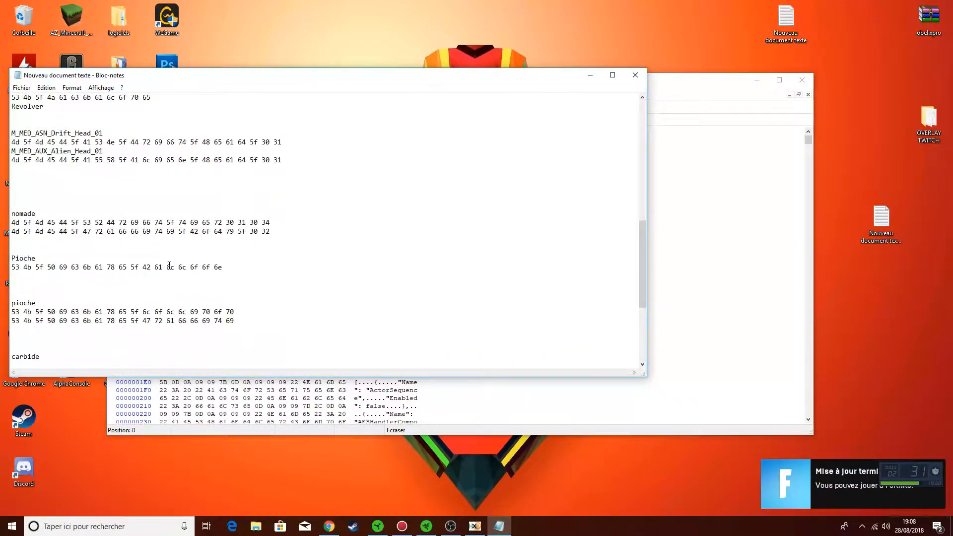
{"action": "left_click_drag", "start_coordinate": [282, 196], "coordinate": [12, 196]}
{"action": "right_click", "coordinate": [25, 196]}
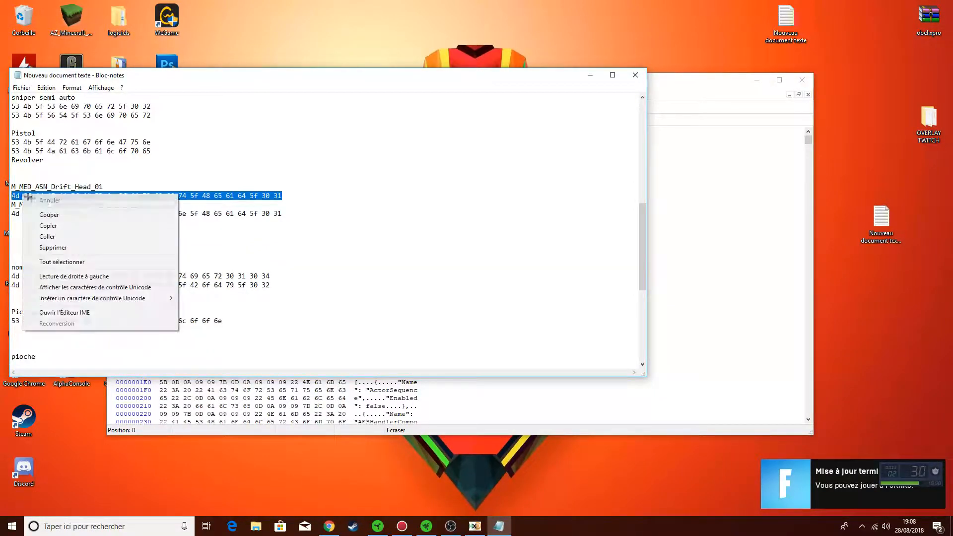
{"action": "left_click", "coordinate": [49, 225]}
{"action": "left_click", "coordinate": [676, 172]}
{"action": "key", "text": "ctrl+r"}
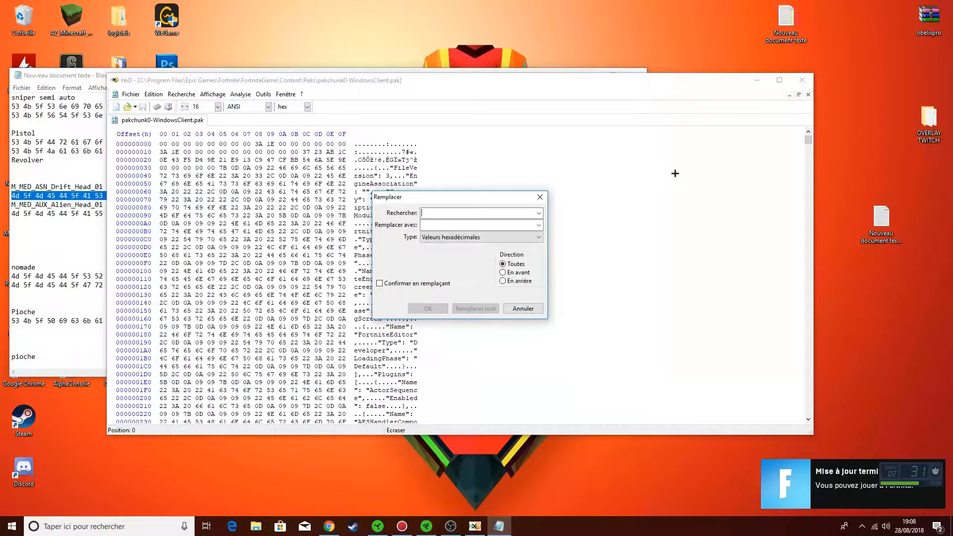
{"action": "right_click", "coordinate": [442, 213]}
{"action": "left_click", "coordinate": [466, 257]}
Copy the M_MED_AUX_Alien_Head_01 hex code from the notes and paste it as the replacement value in HxD
{"action": "left_click", "coordinate": [458, 225]}
{"action": "left_click", "coordinate": [20, 240]}
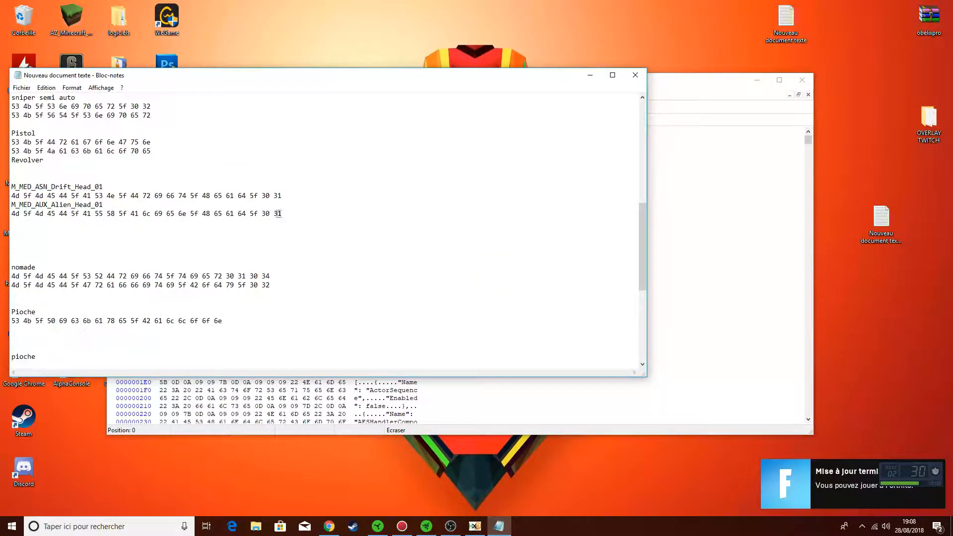
{"action": "left_click_drag", "start_coordinate": [10, 222], "coordinate": [7, 214]}
{"action": "right_click", "coordinate": [17, 213]}
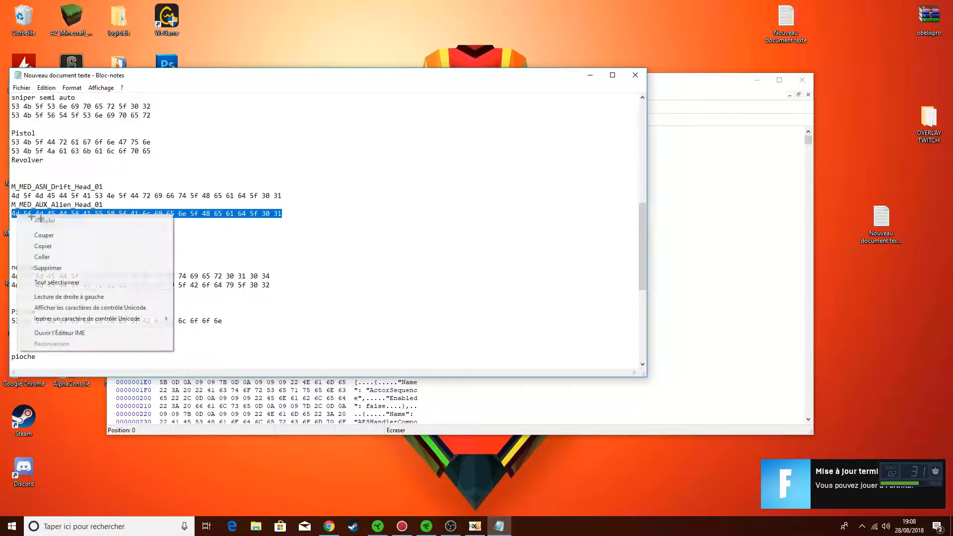
{"action": "left_click", "coordinate": [49, 246]}
{"action": "left_click", "coordinate": [692, 215]}
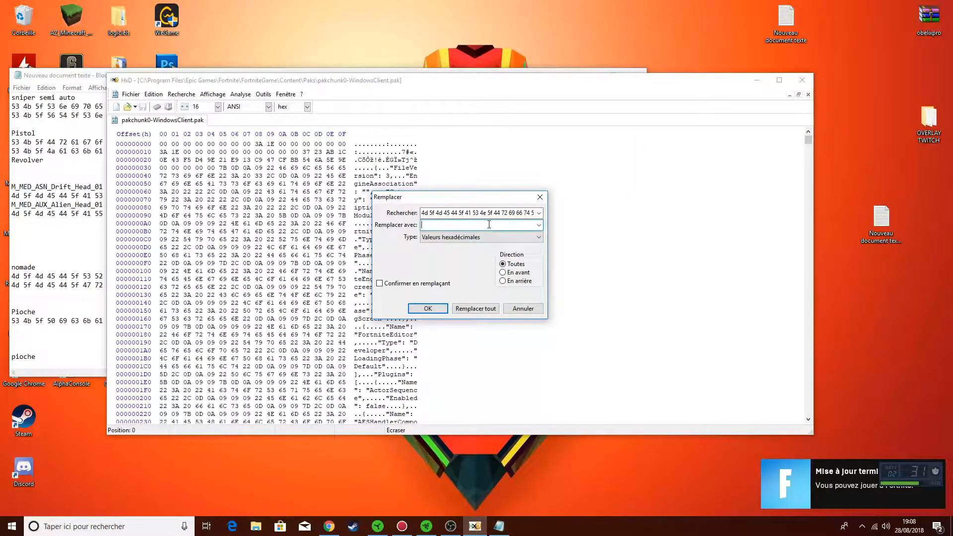
{"action": "right_click", "coordinate": [489, 224]}
{"action": "left_click", "coordinate": [527, 267]}
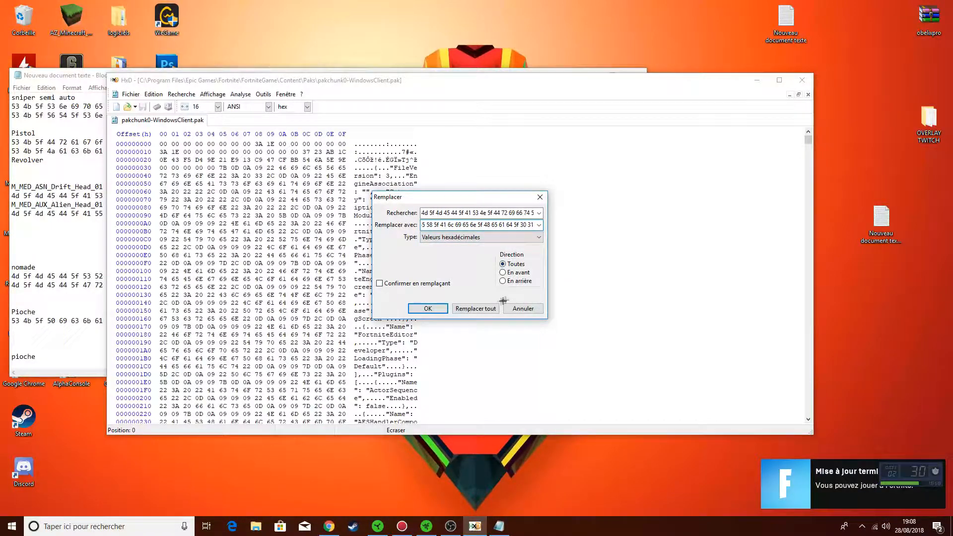
Replace all occurrences of the Drift head code with the alien head code and save pakchunk0-WindowsClient.pak
{"action": "left_click", "coordinate": [487, 308]}
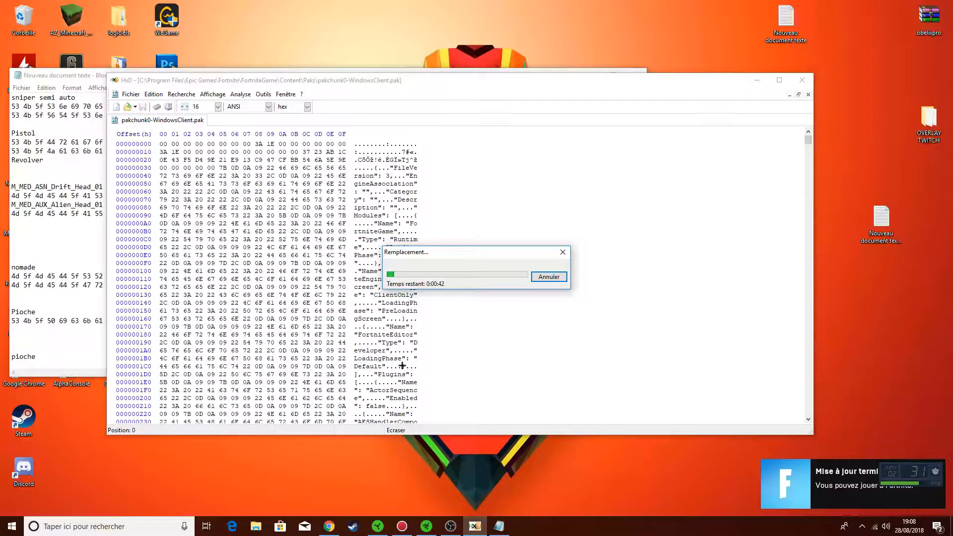
{"action": "left_click", "coordinate": [80, 81]}
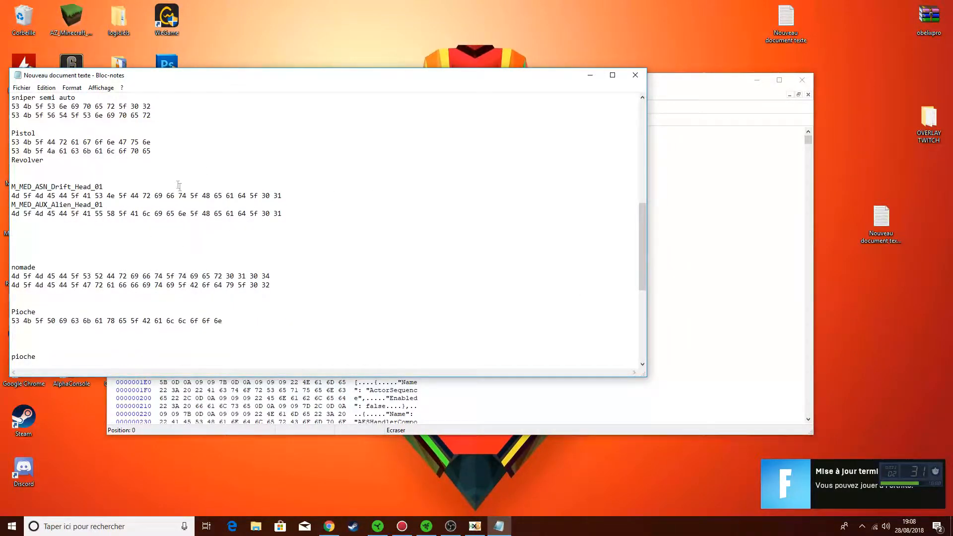
{"action": "scroll", "coordinate": [179, 185], "scroll_direction": "down", "scroll_amount": 8}
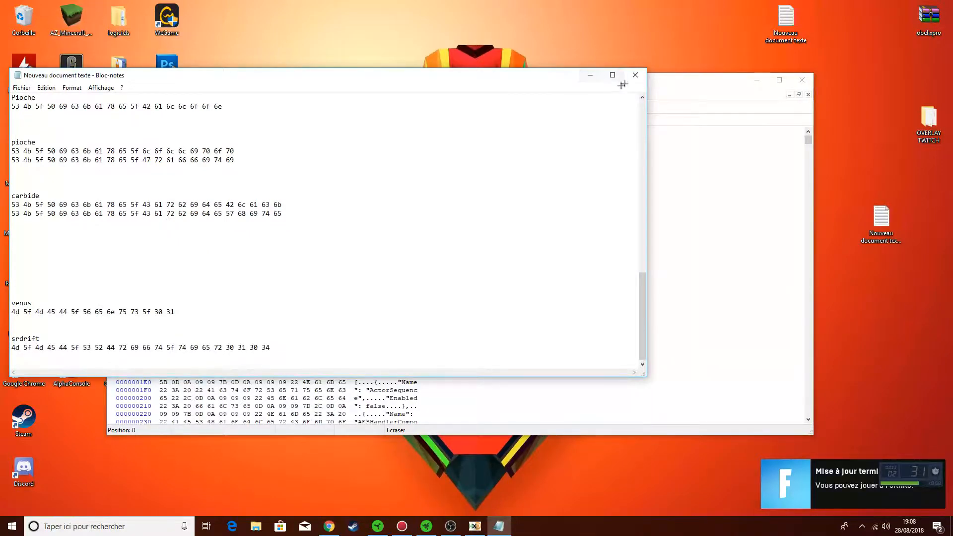
{"action": "left_click", "coordinate": [635, 75]}
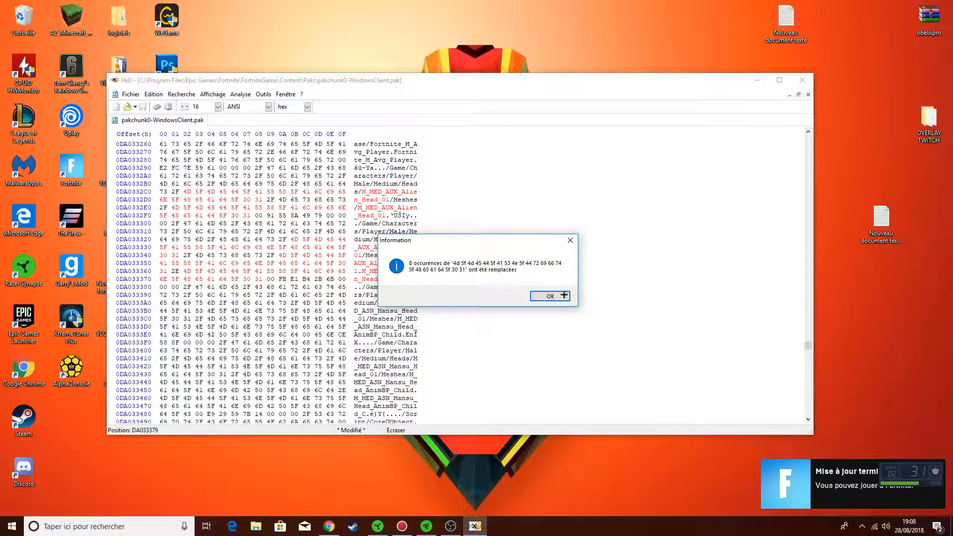
{"action": "left_click", "coordinate": [549, 295]}
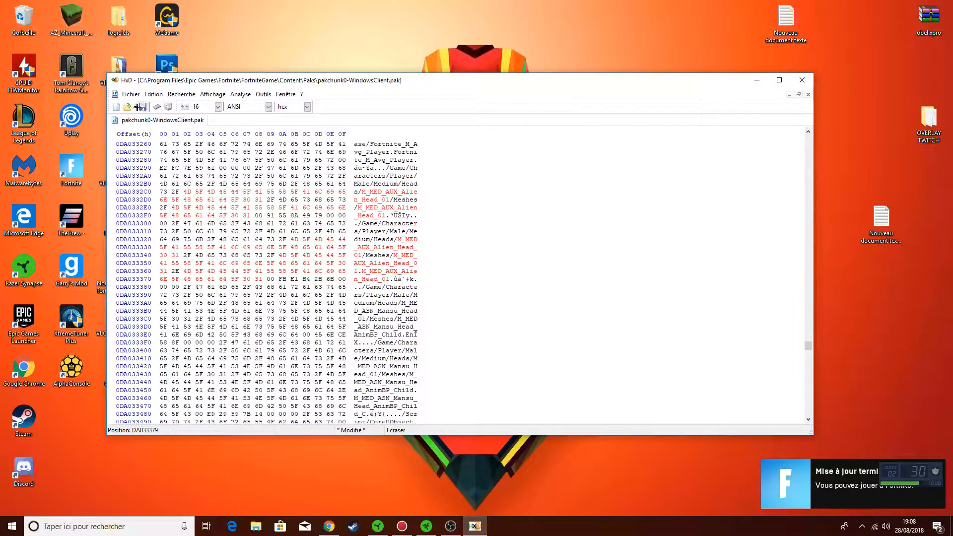
{"action": "key", "text": "ctrl+s"}
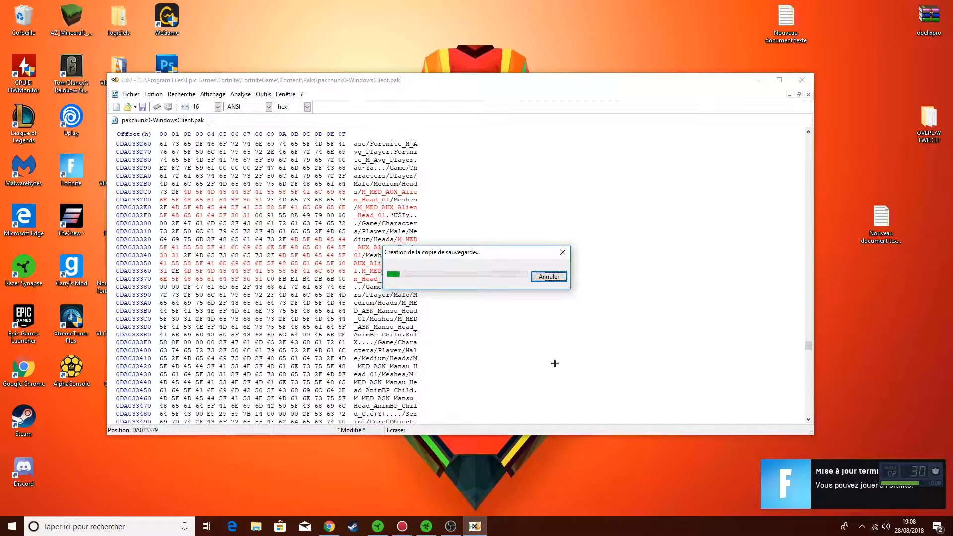
Switch to Fortnite and select the Nomade outfit in the locker
{"action": "left_click", "coordinate": [450, 526]}
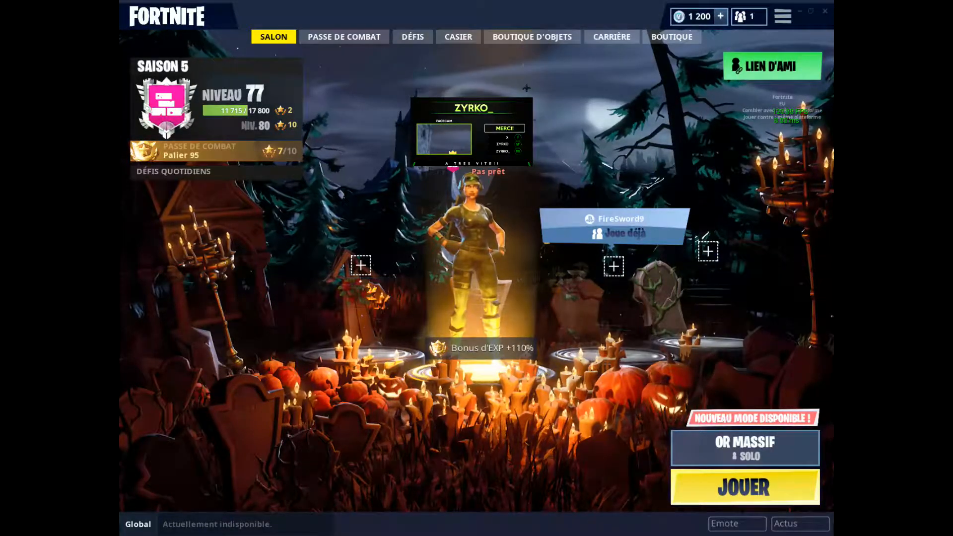
{"action": "left_click", "coordinate": [452, 40]}
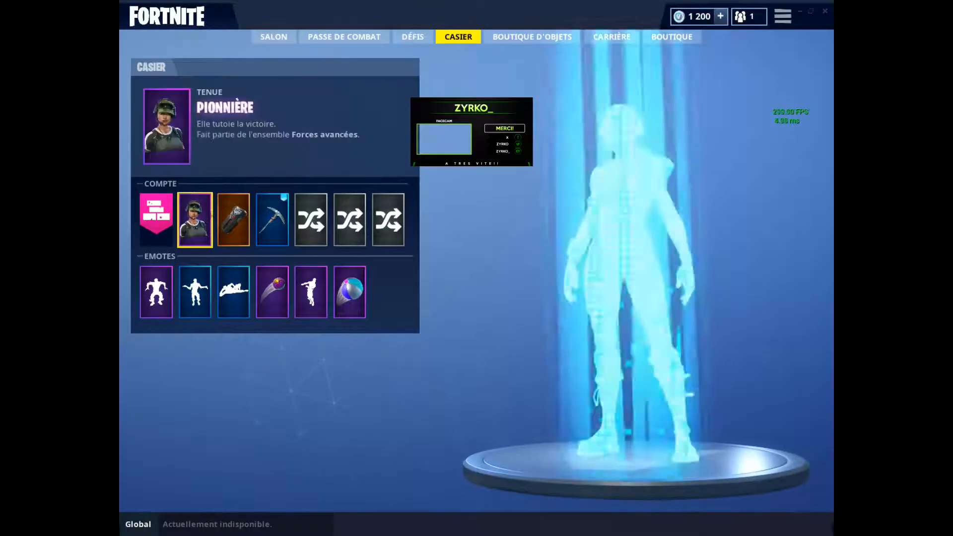
{"action": "left_click", "coordinate": [194, 219]}
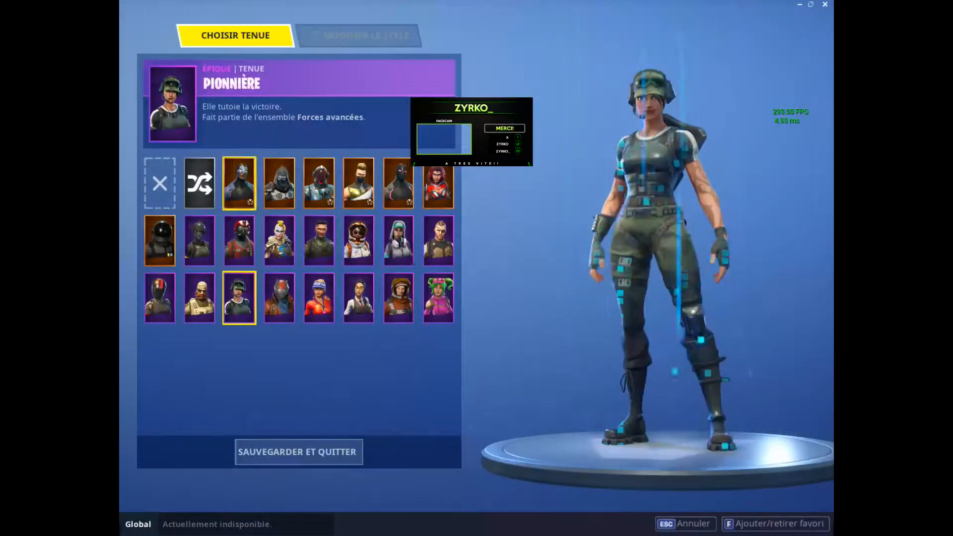
{"action": "left_click", "coordinate": [348, 174]}
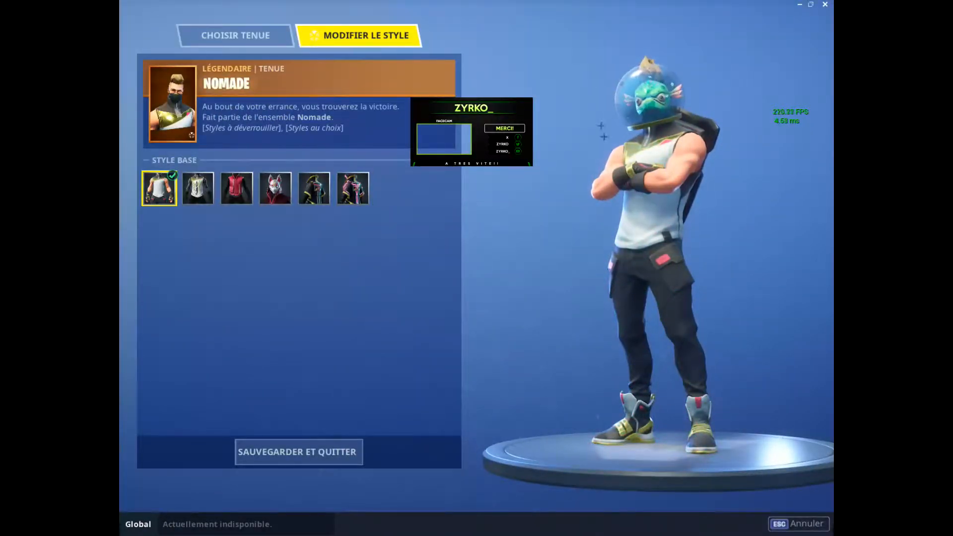
Preview the Nomade outfit's styles up to Phase 3, then return it to the base style
{"action": "left_click", "coordinate": [198, 188]}
{"action": "left_click", "coordinate": [236, 188]}
{"action": "left_click", "coordinate": [285, 186]}
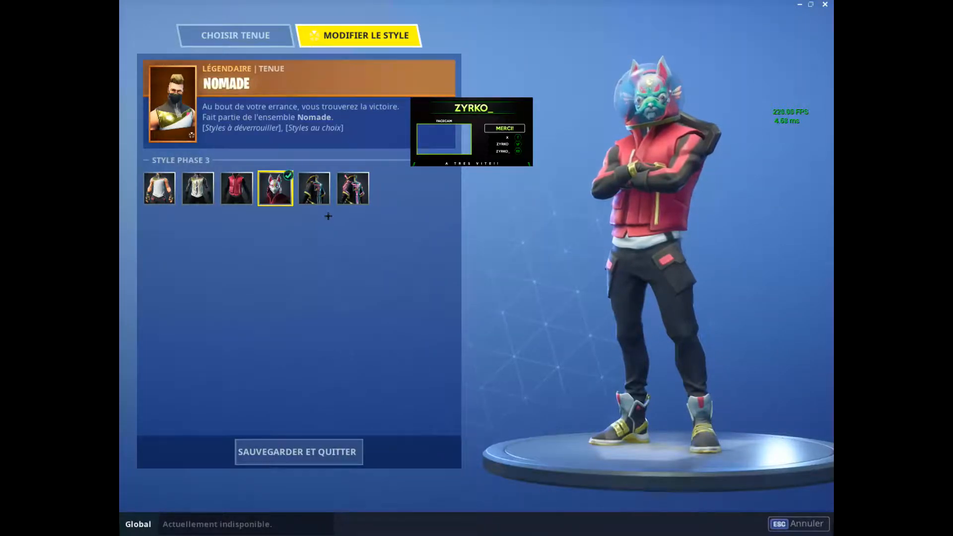
{"action": "left_click", "coordinate": [236, 188]}
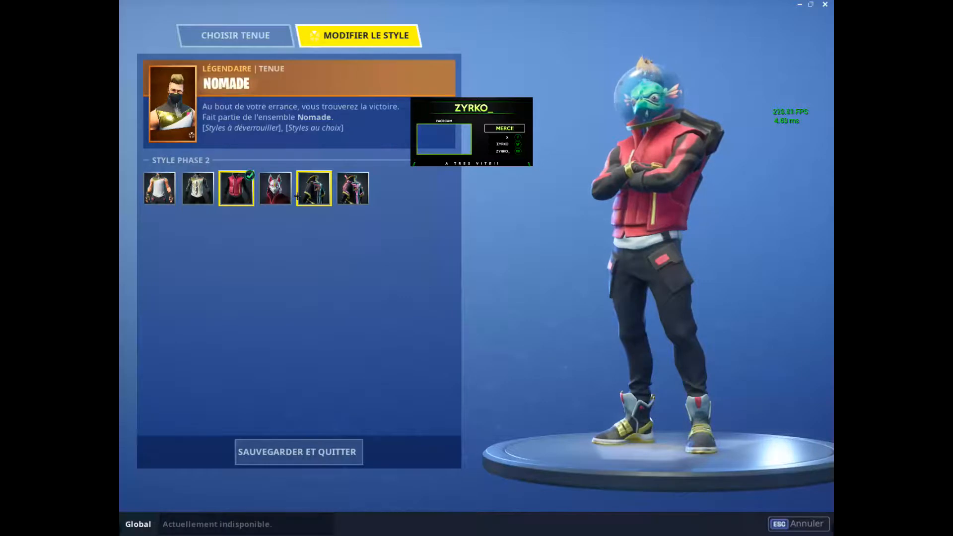
{"action": "left_click", "coordinate": [172, 180]}
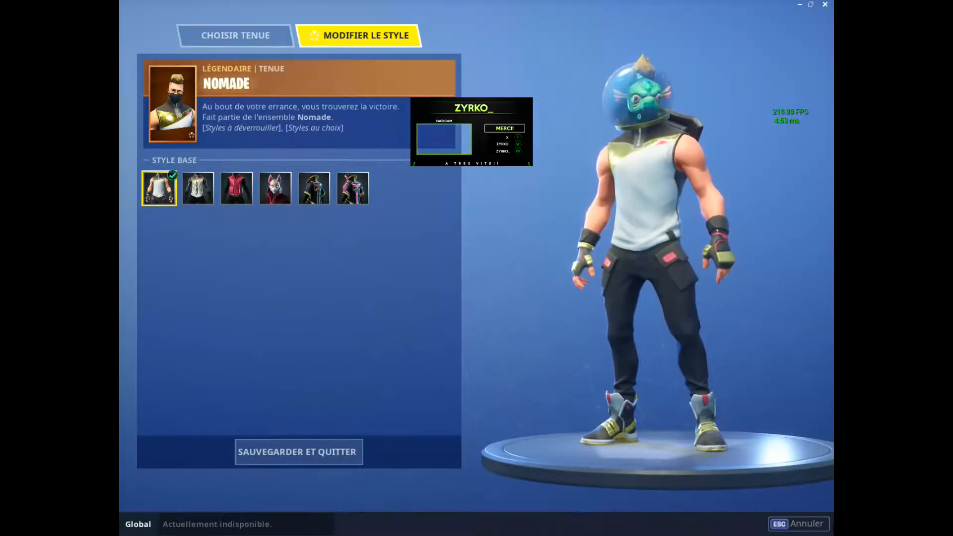
Save the Nomade outfit selection and return to the Fortnite lobby
{"action": "left_click", "coordinate": [224, 36]}
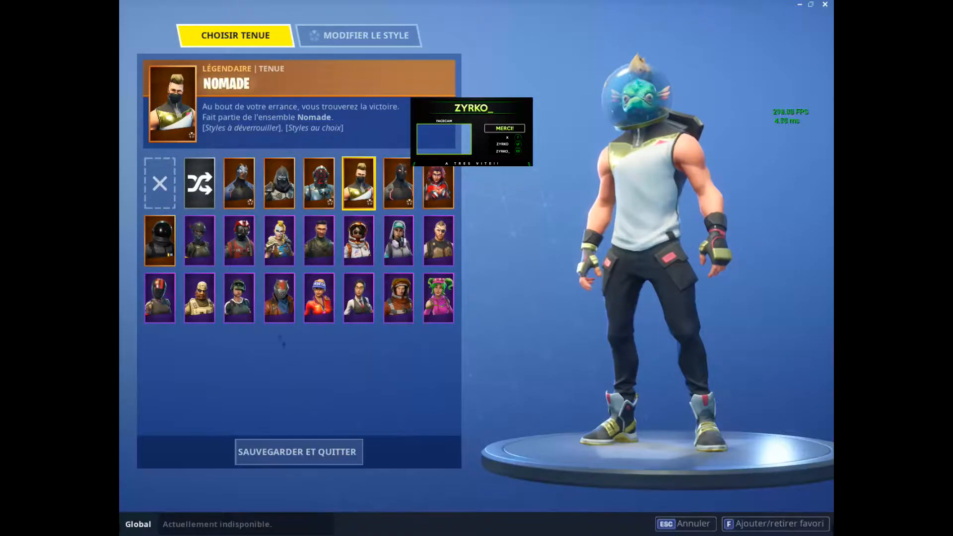
{"action": "left_click", "coordinate": [298, 451]}
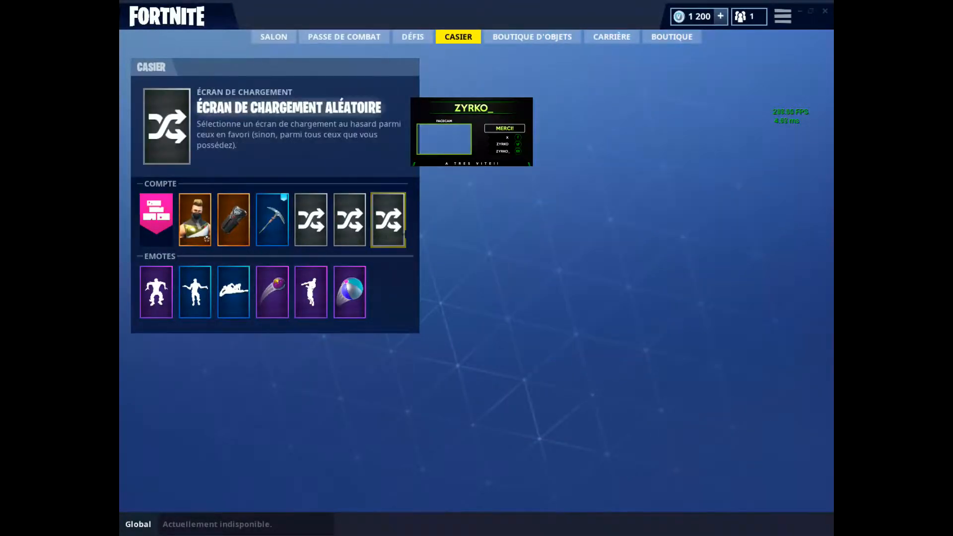
{"action": "left_click", "coordinate": [268, 37]}
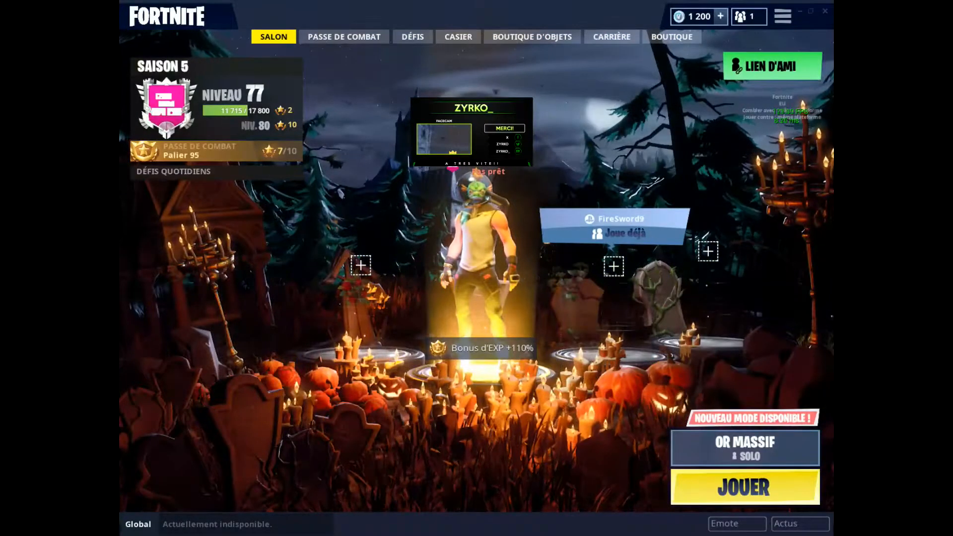